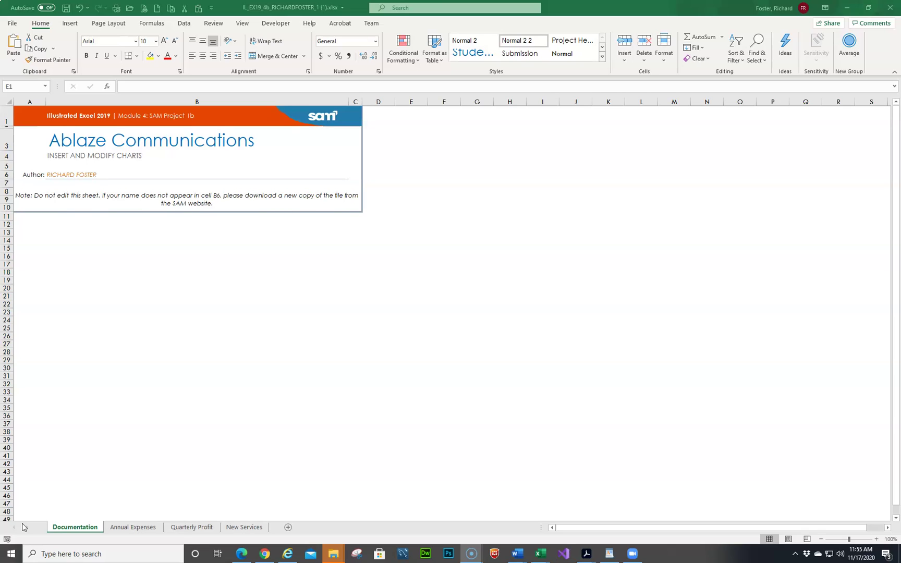
# Save the workbook under its current base name with the suffix changed to _2, replacing the existing file.
pyautogui.click(90, 510)
pyautogui.click(597, 15)
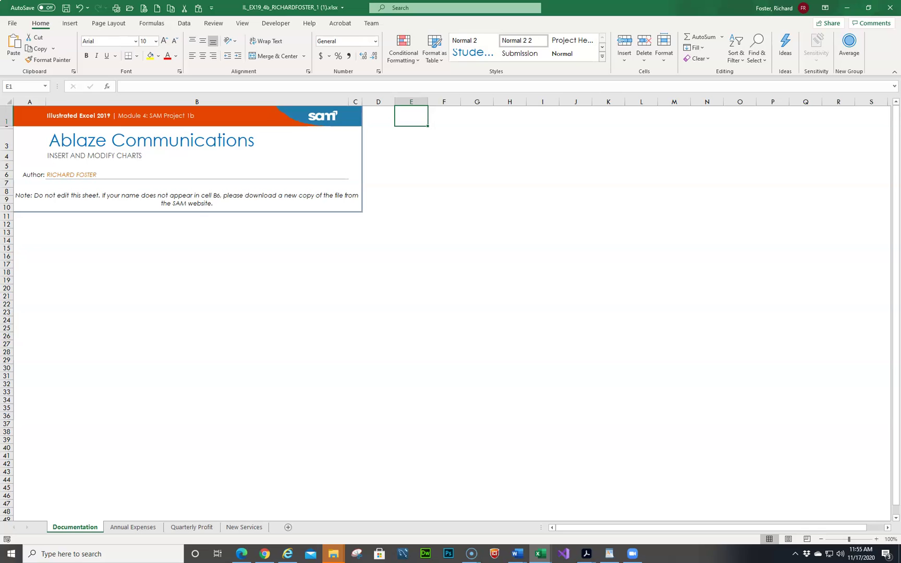
pyautogui.press('F12')
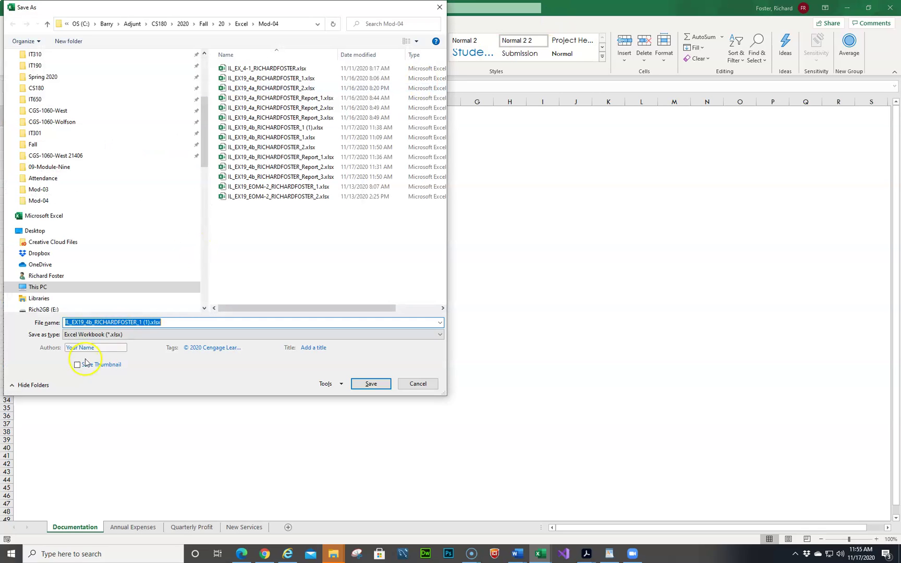
pyautogui.click(178, 323)
pyautogui.press('Left')
pyautogui.press('Left')
pyautogui.press('Left')
pyautogui.press('Left')
pyautogui.press('Left')
pyautogui.press('BackSpace')
pyautogui.press('BackSpace')
pyautogui.press('BackSpace')
pyautogui.press('BackSpace')
pyautogui.press('BackSpace')
pyautogui.write('2')
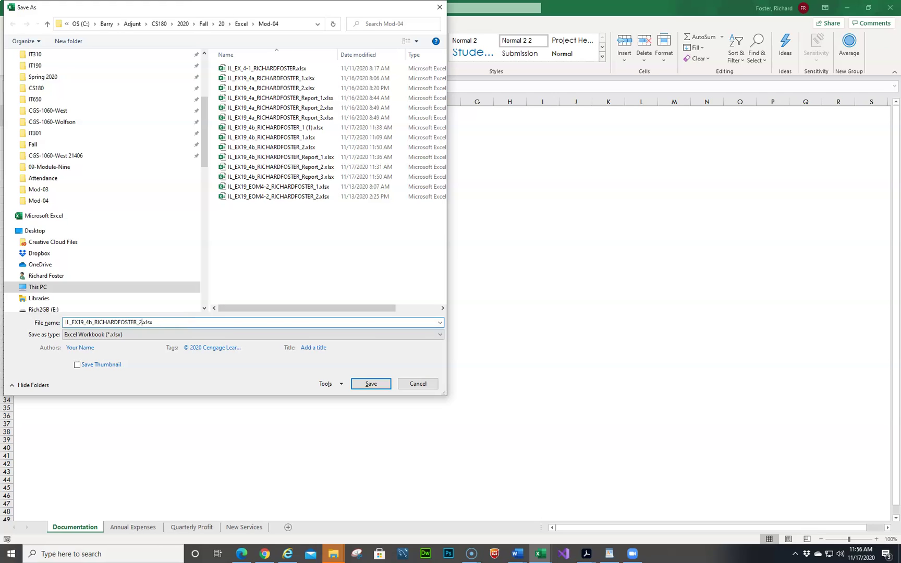
pyautogui.click(359, 384)
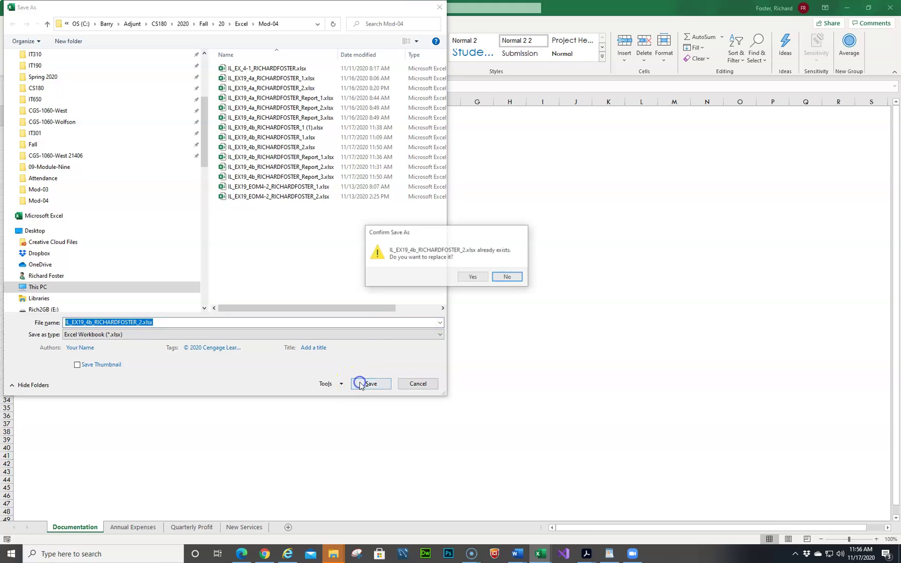
pyautogui.click(469, 278)
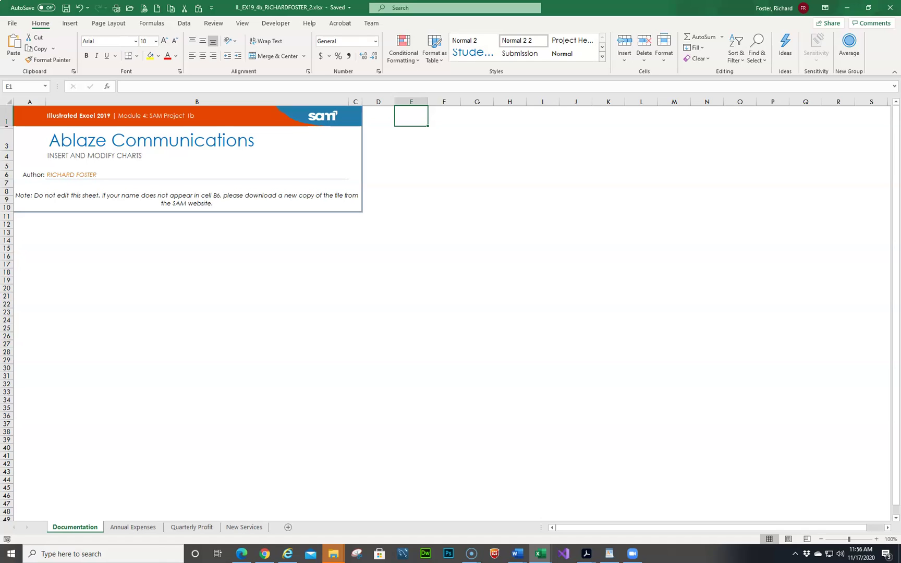
# On the Annual Expenses chart sheet, give the chart title a solid-line border in the last main theme color.
pyautogui.click(126, 528)
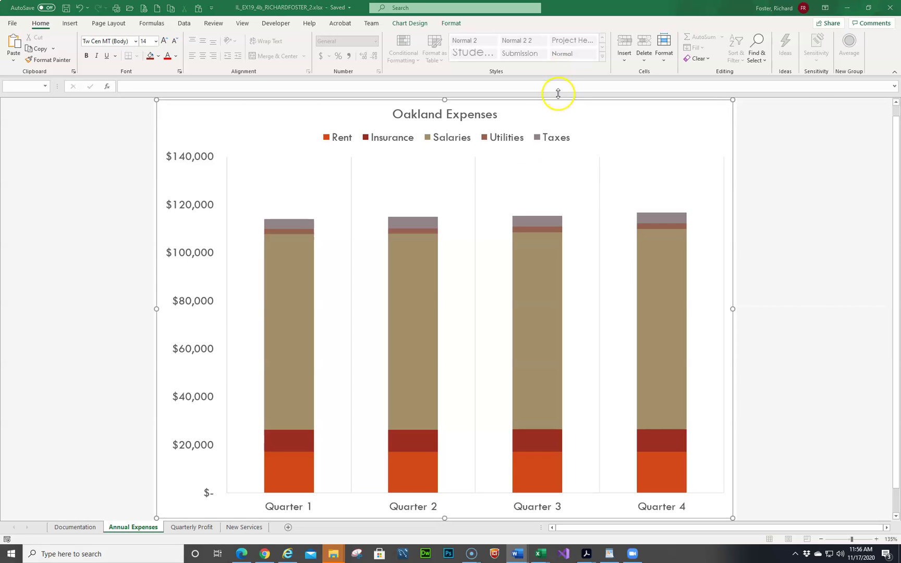
pyautogui.click(475, 118)
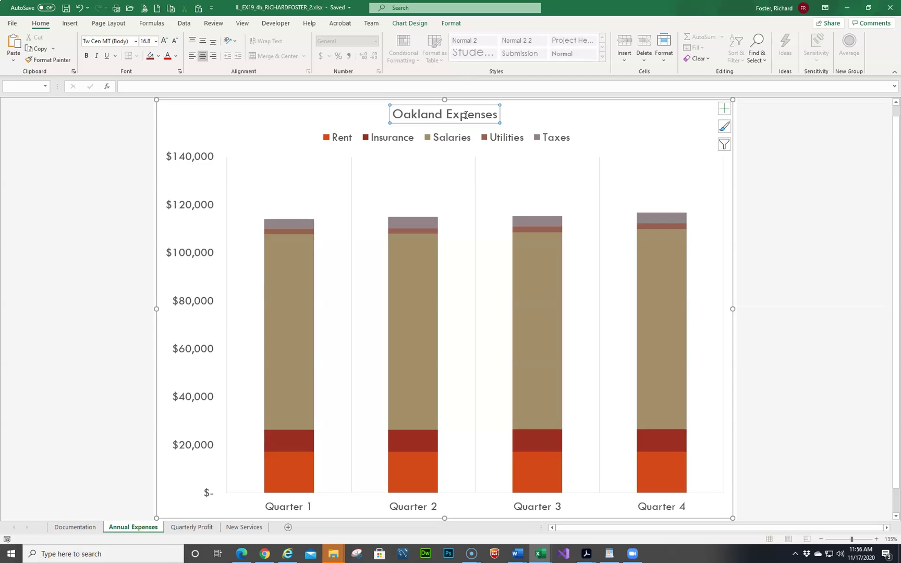
pyautogui.rightClick(466, 116)
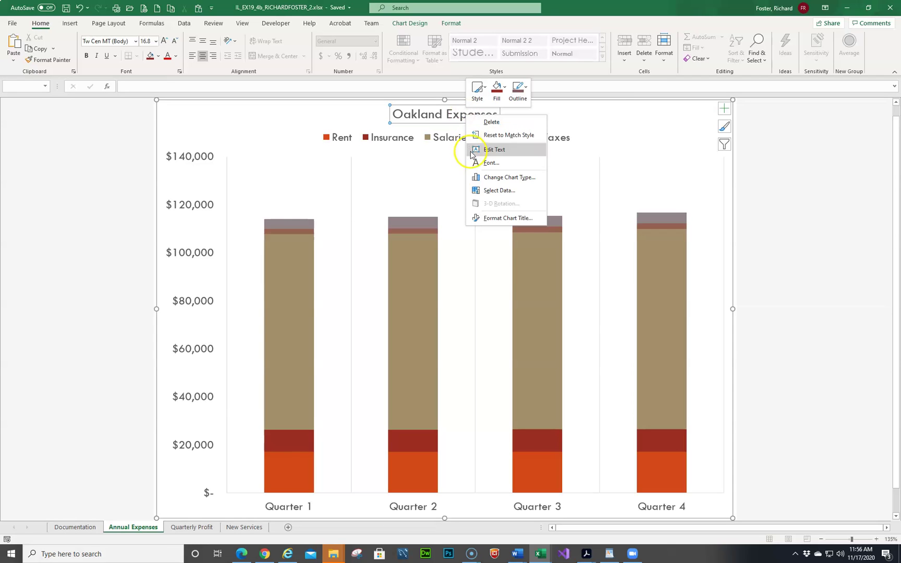
pyautogui.click(506, 218)
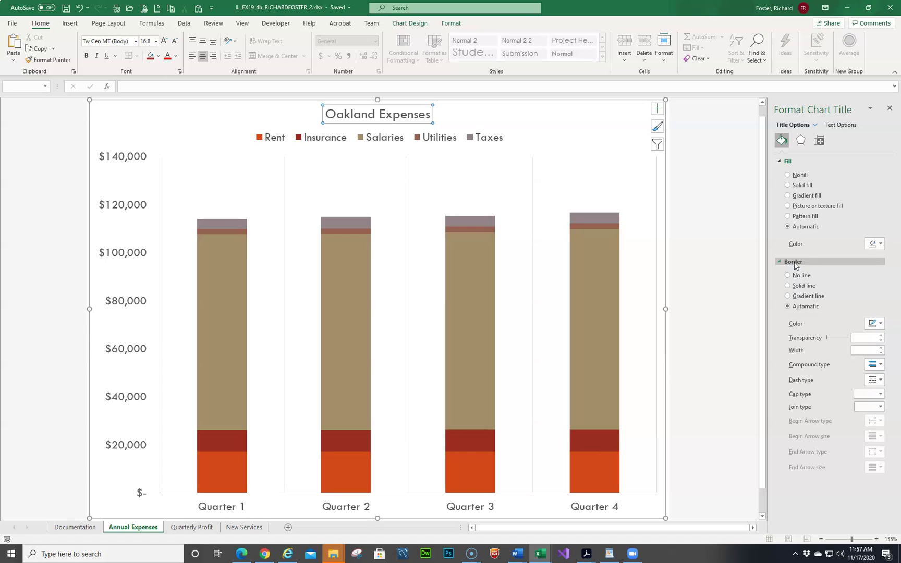
pyautogui.click(791, 287)
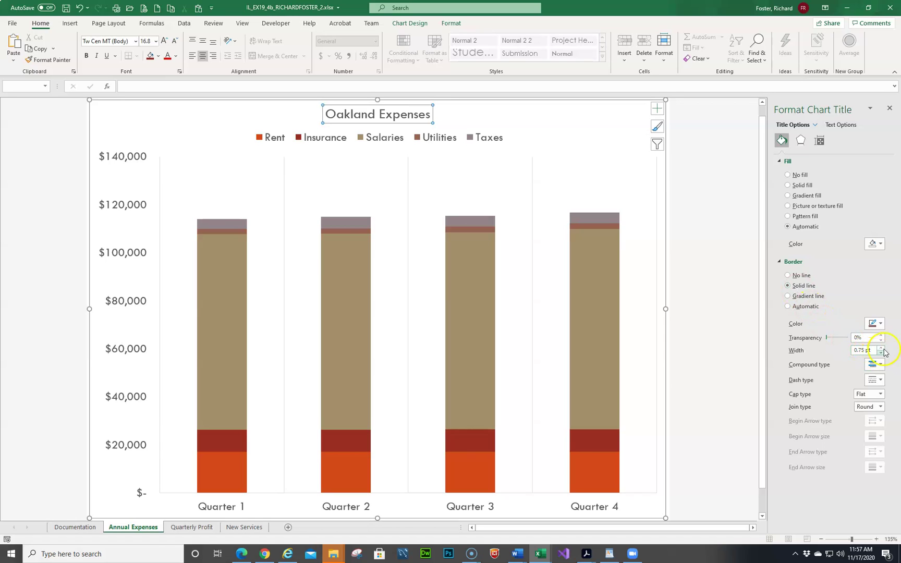
pyautogui.click(882, 324)
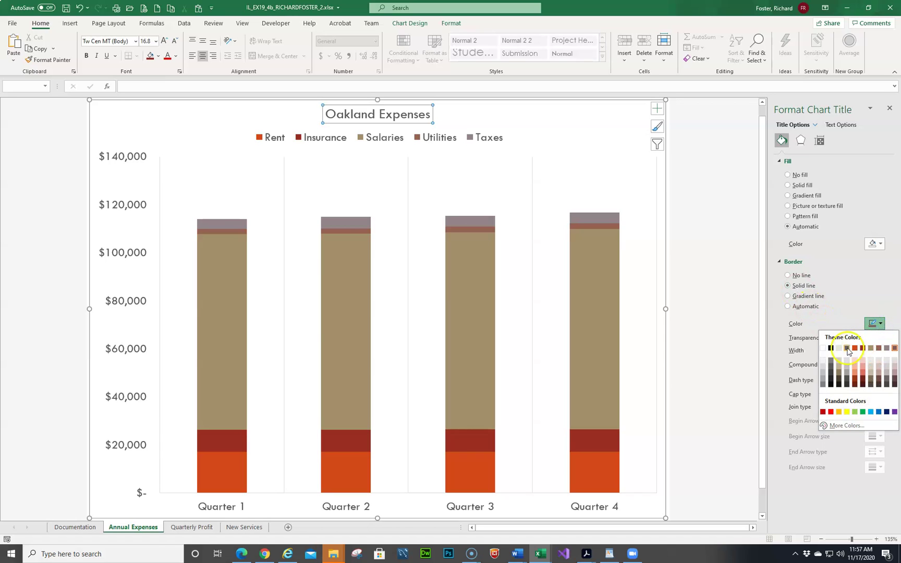
pyautogui.click(895, 348)
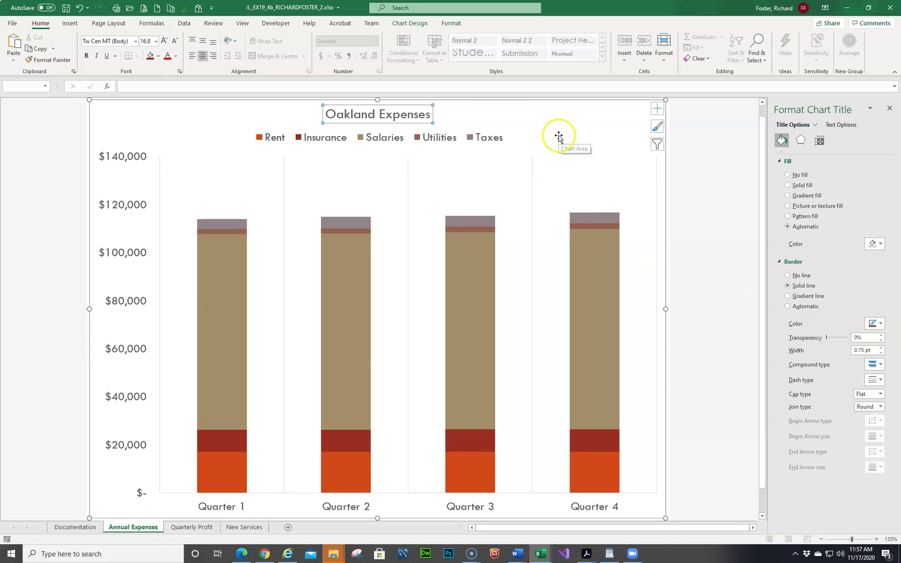
pyautogui.click(469, 155)
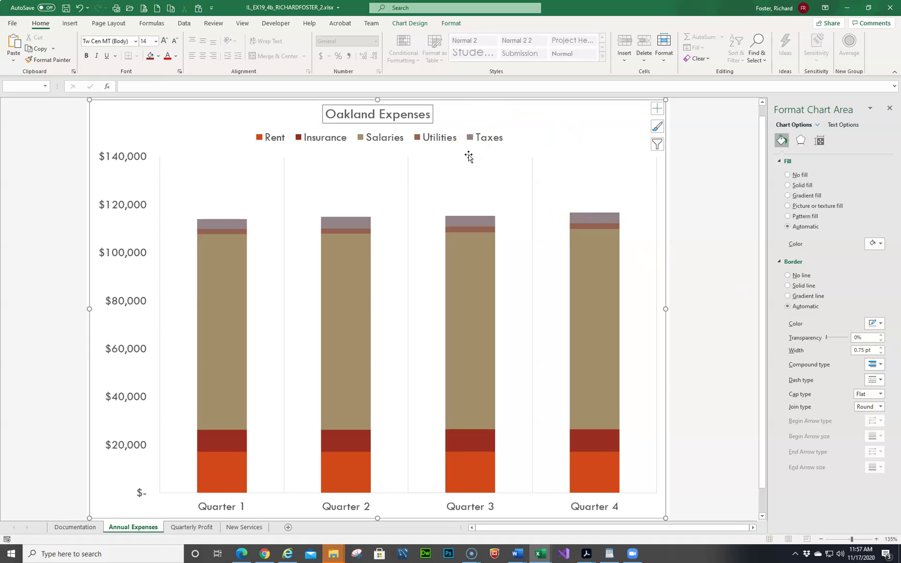
# Apply the first outer shadow preset, offset to the bottom right, to the Oakland Expenses chart title.
pyautogui.click(411, 114)
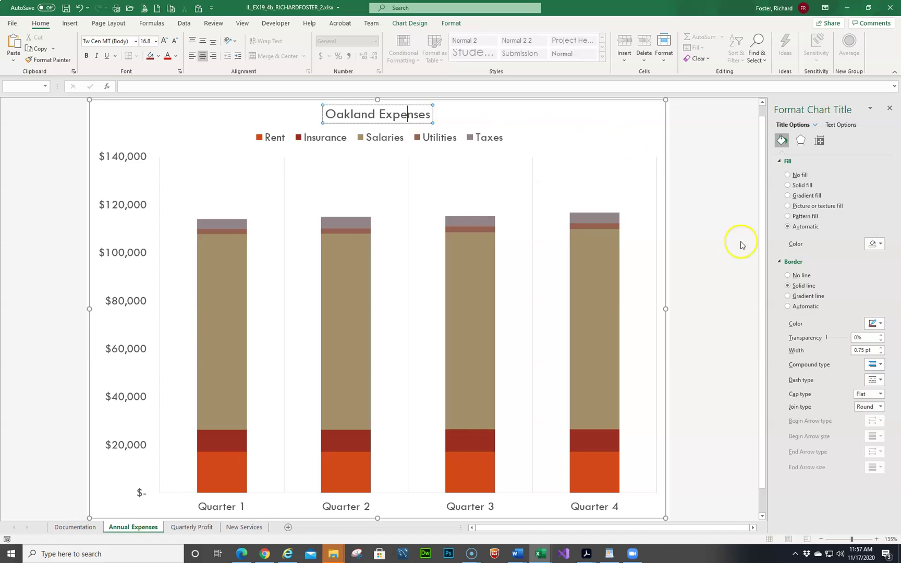
pyautogui.click(800, 141)
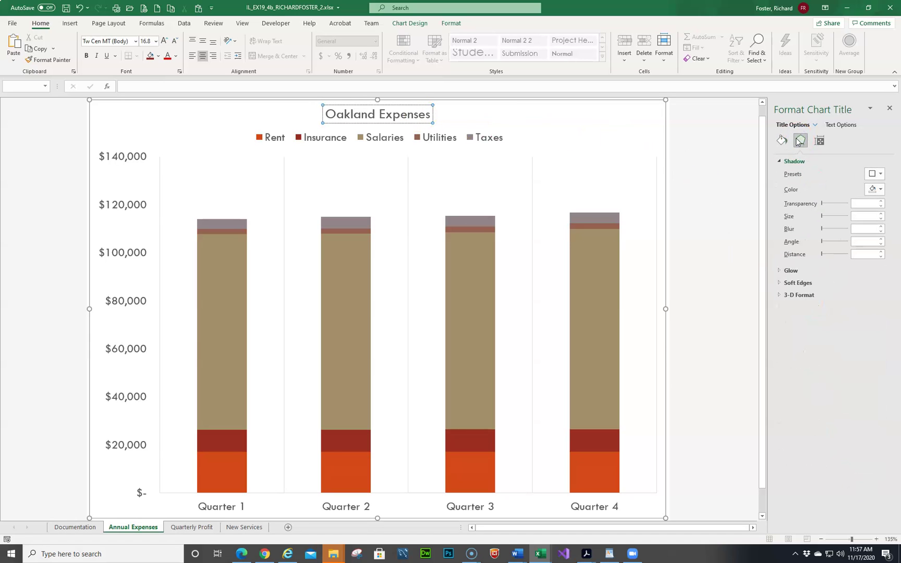
pyautogui.click(876, 174)
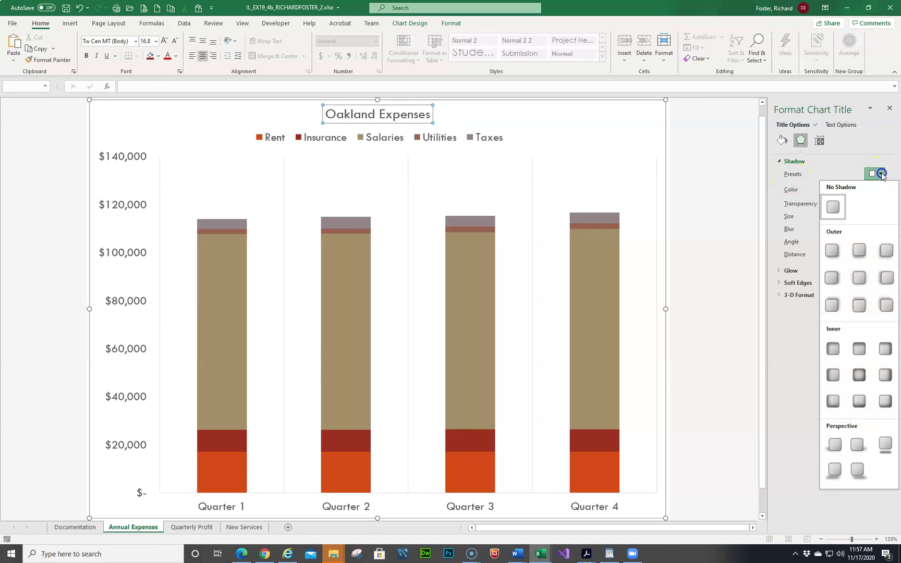
pyautogui.click(832, 252)
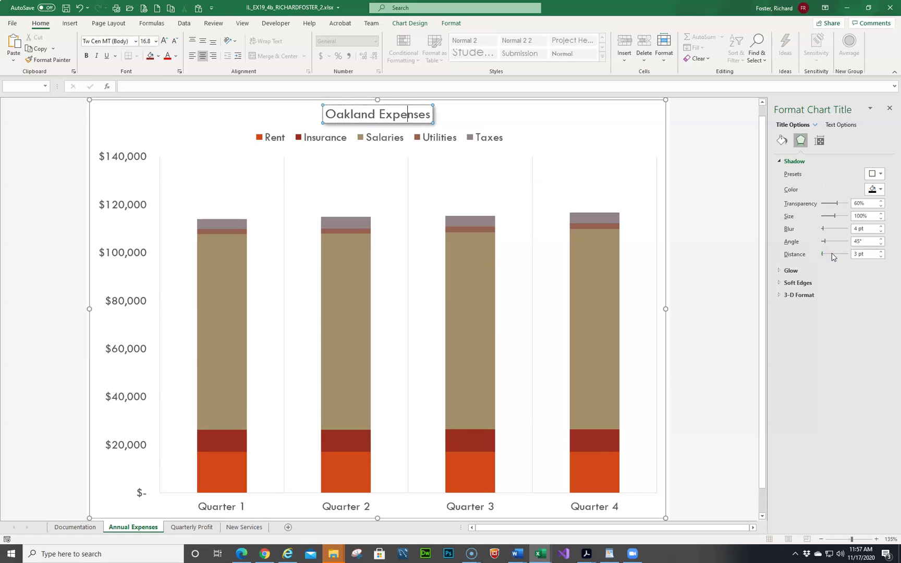
pyautogui.click(449, 172)
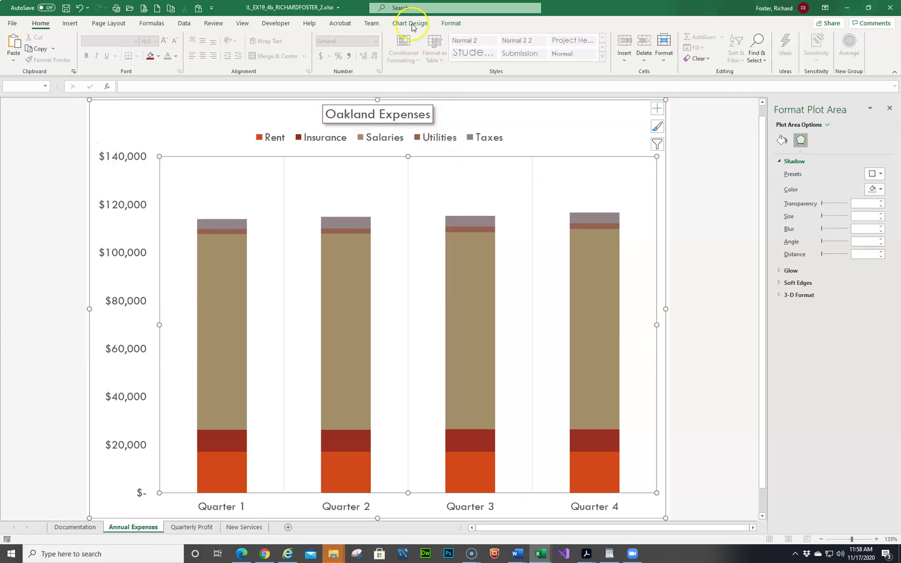
# Remove the chart's primary major vertical gridlines and add primary major horizontal gridlines.
pyautogui.click(657, 109)
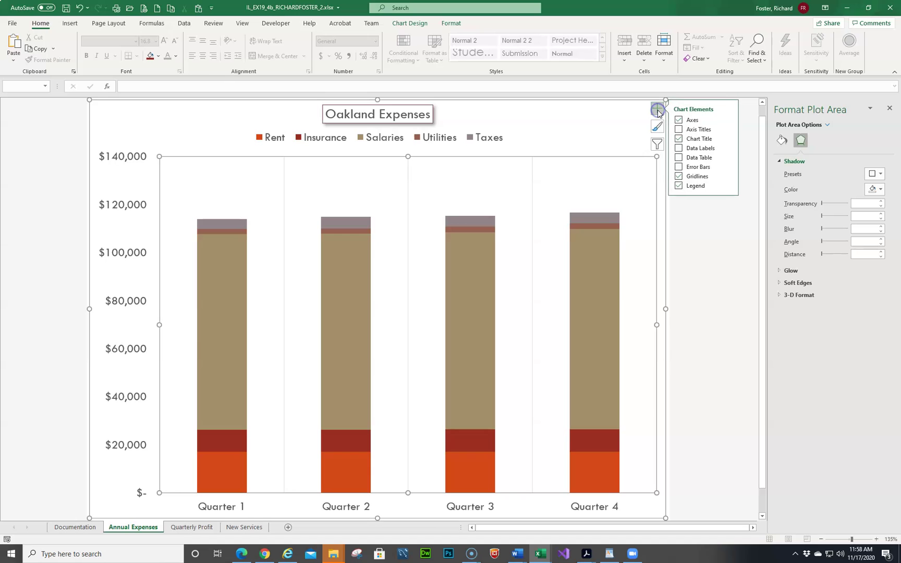
pyautogui.click(729, 176)
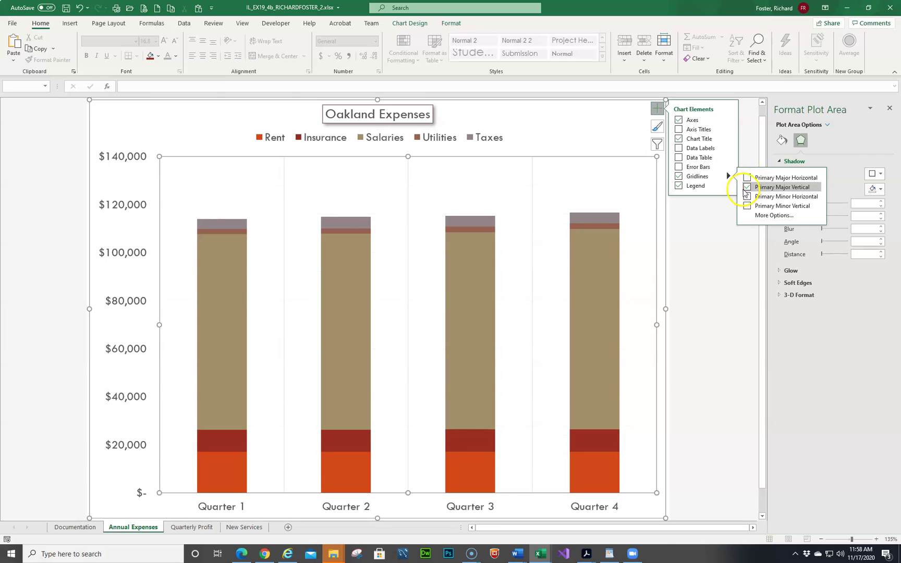
pyautogui.click(747, 187)
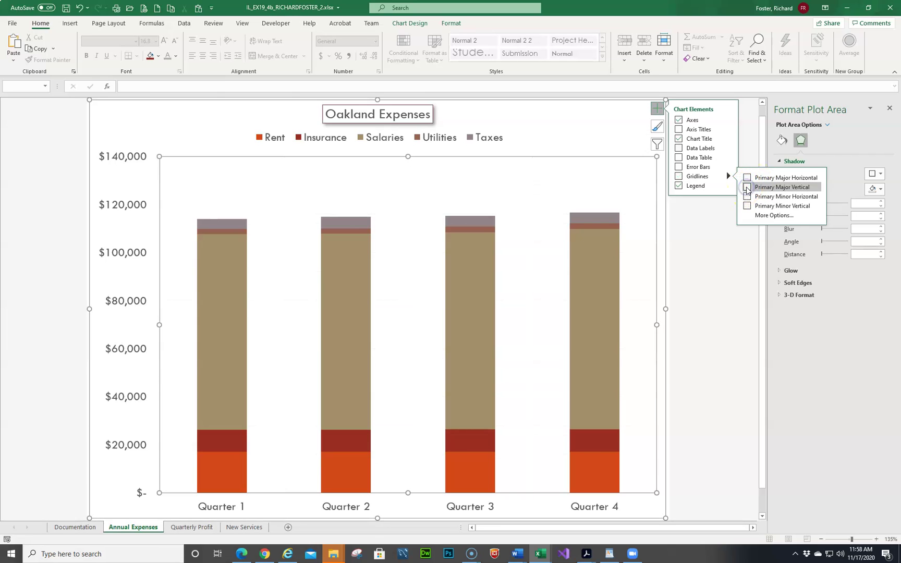
pyautogui.click(747, 180)
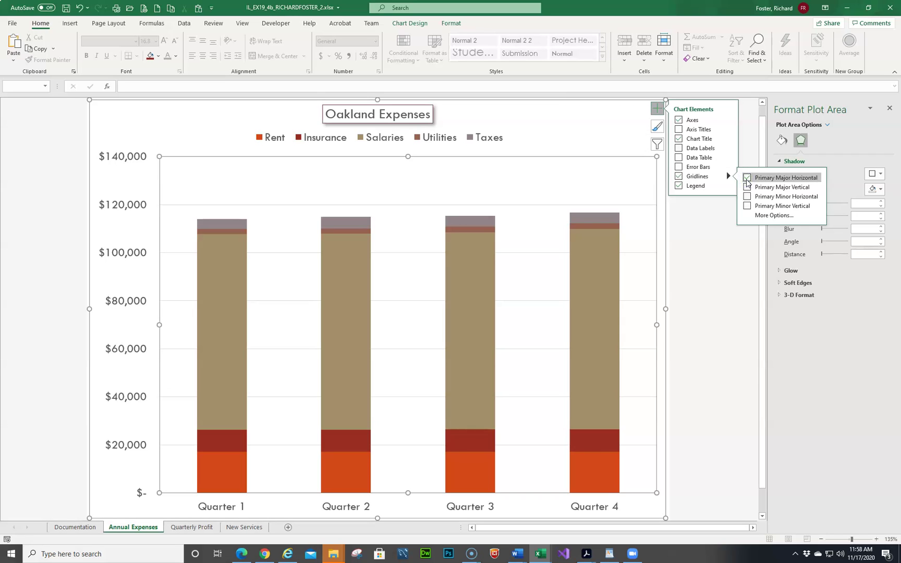
pyautogui.click(777, 200)
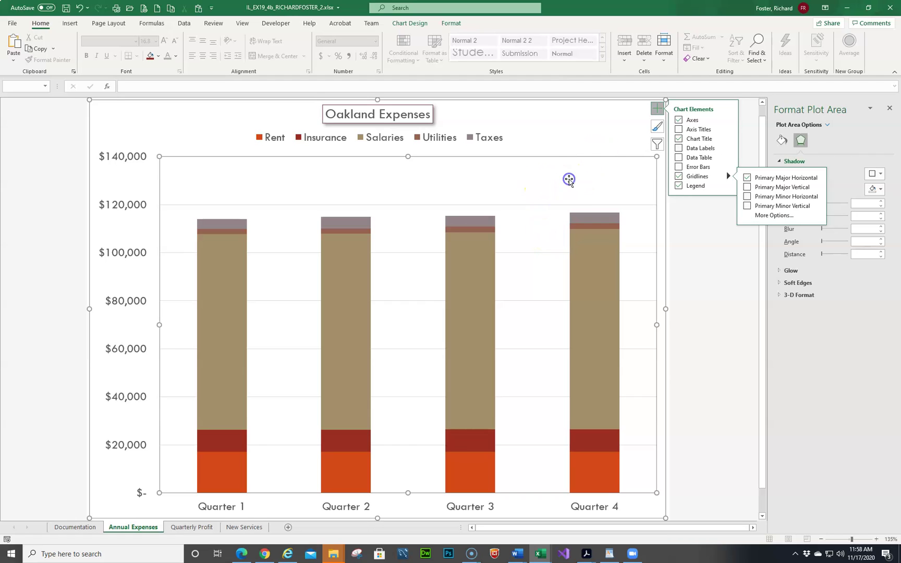
pyautogui.click(576, 138)
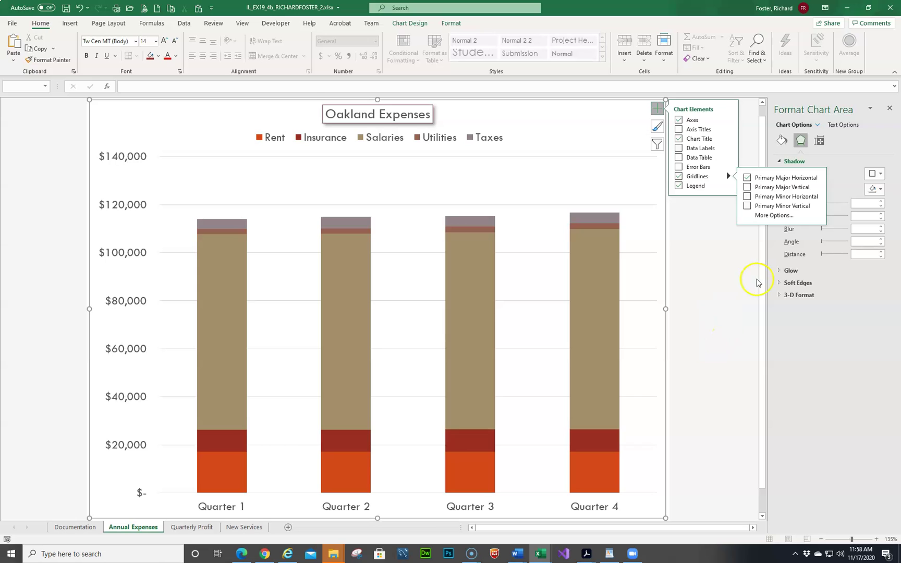
# Add a primary horizontal axis title to the Oakland Expenses chart.
pyautogui.click(716, 128)
pyautogui.click(728, 128)
pyautogui.click(748, 131)
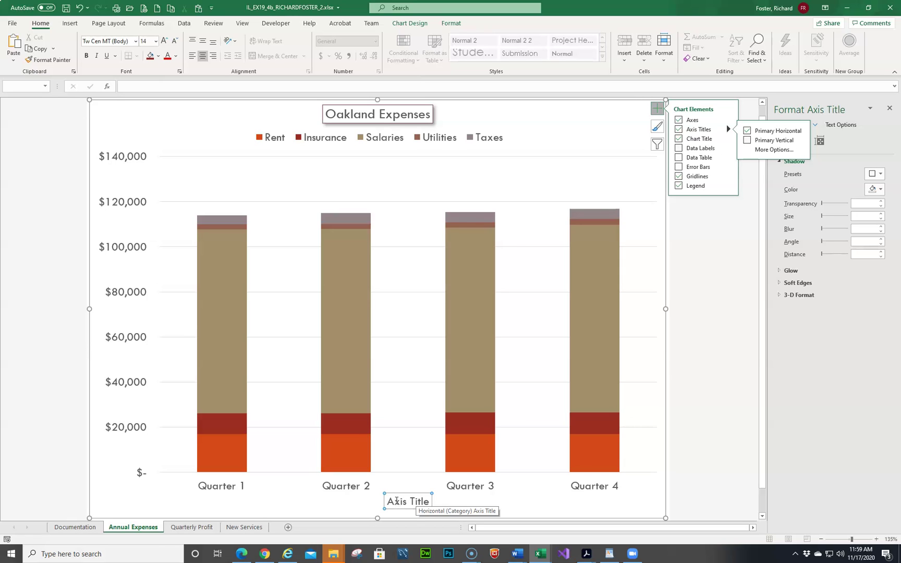
# Set the horizontal axis title's font to Calibri Light, size 16.
pyautogui.click(395, 502)
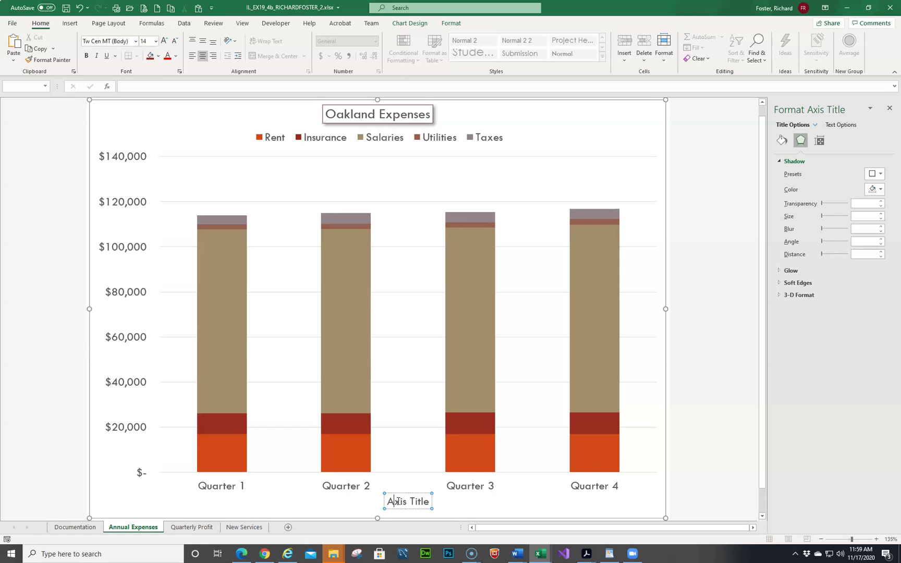
pyautogui.tripleClick(398, 502)
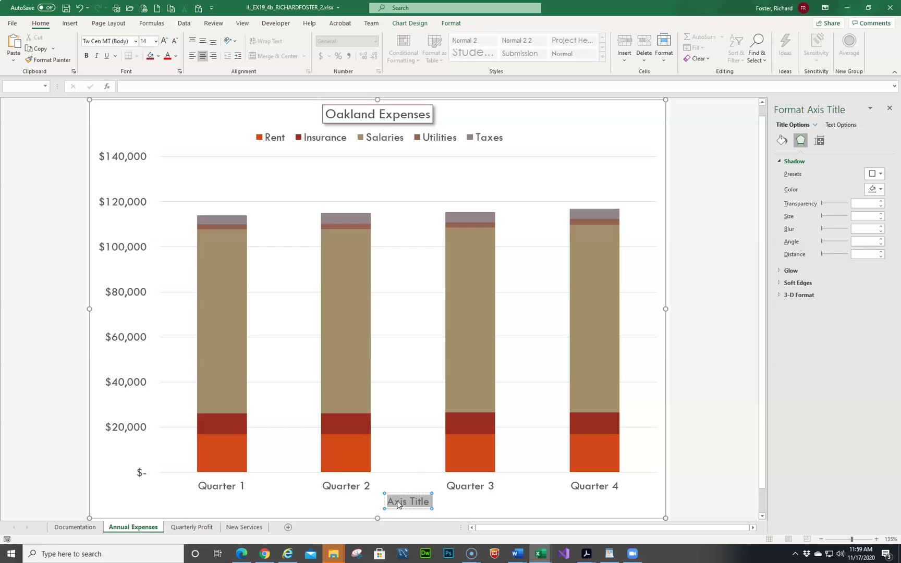
pyautogui.rightClick(398, 503)
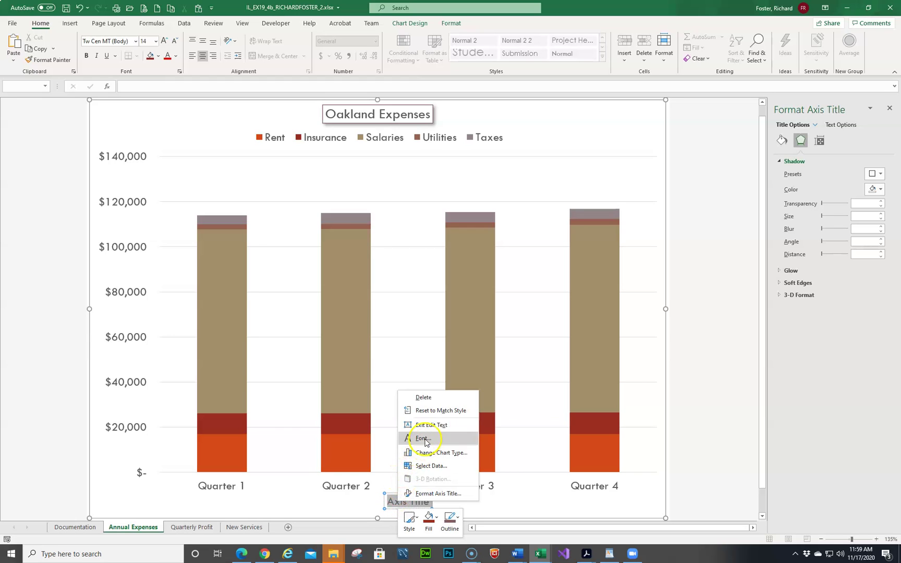
pyautogui.click(425, 442)
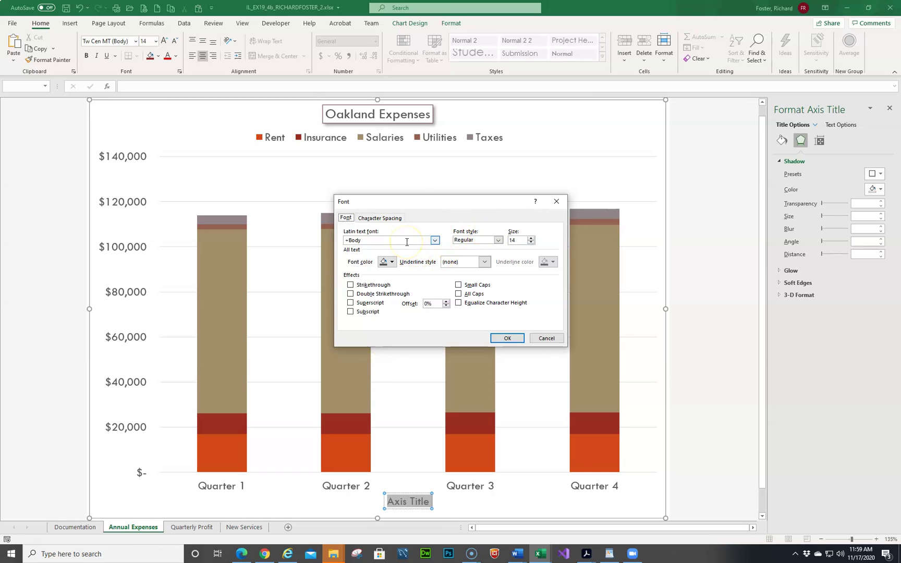
pyautogui.click(436, 241)
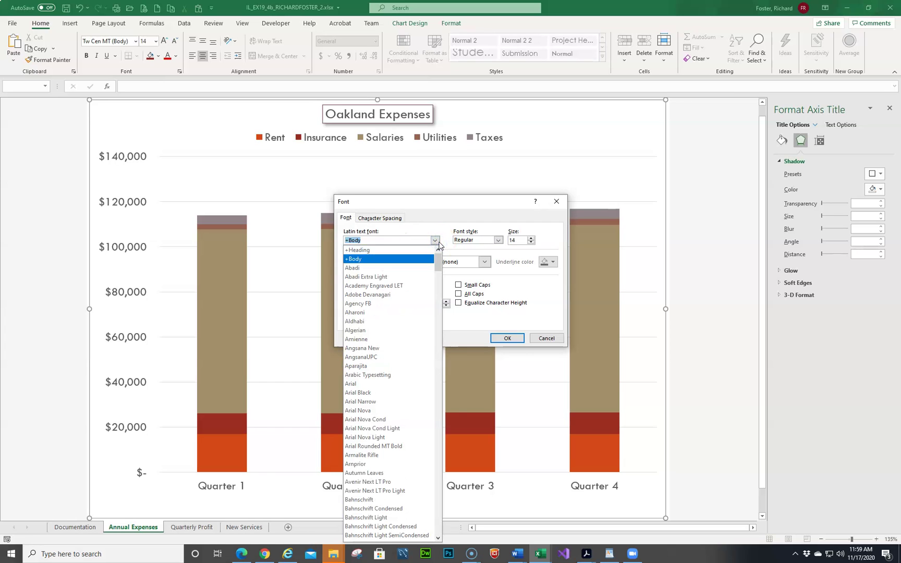
pyautogui.write('Calibri')
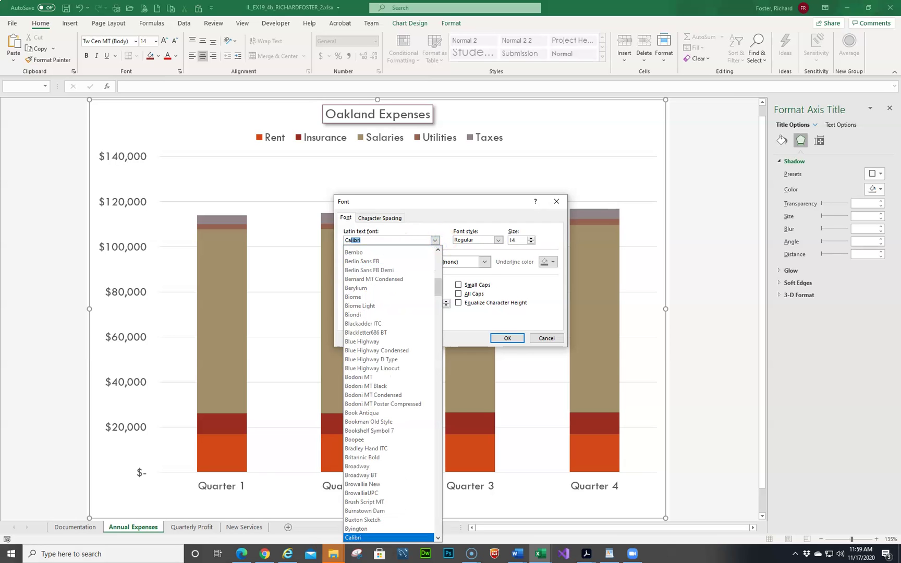
pyautogui.scroll(-2, 392, 526)
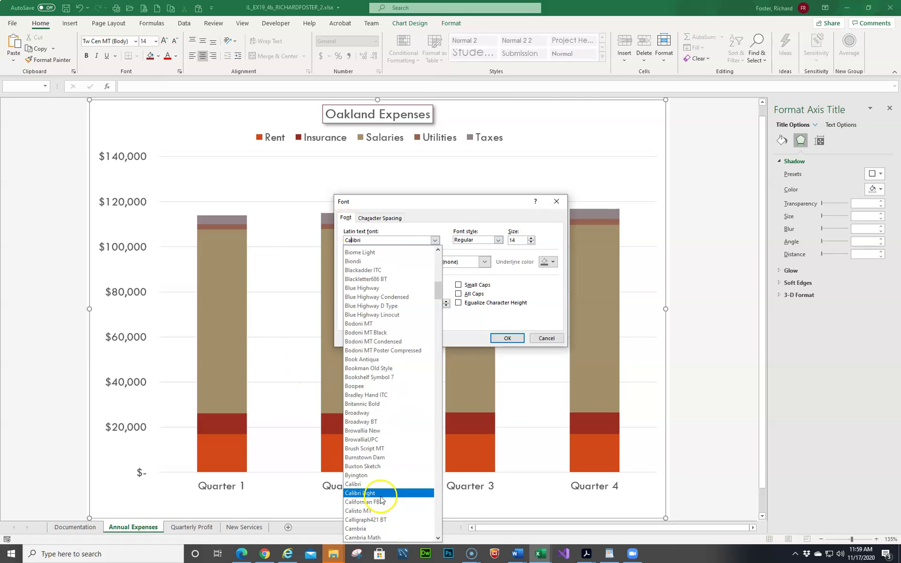
pyautogui.click(380, 496)
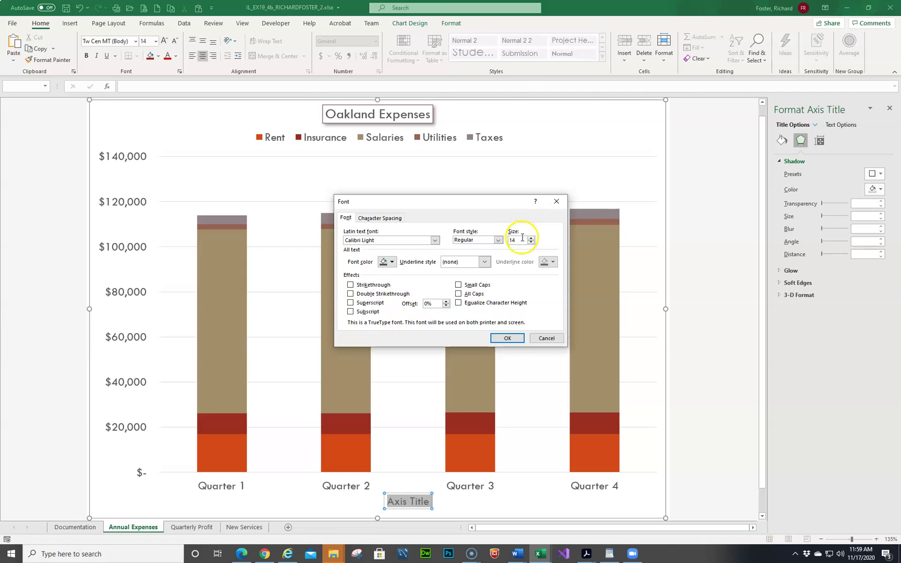
pyautogui.press('BackSpace')
pyautogui.press('BackSpace')
pyautogui.write('16')
pyautogui.click(504, 337)
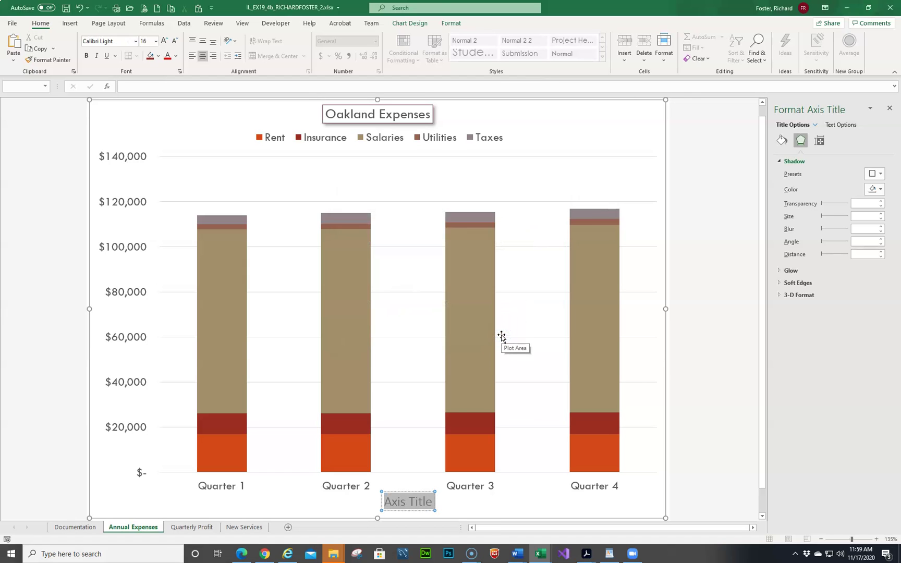
# Enter "2021 Quarters" as the horizontal axis title of the Oakland Expenses chart.
pyautogui.write('20')
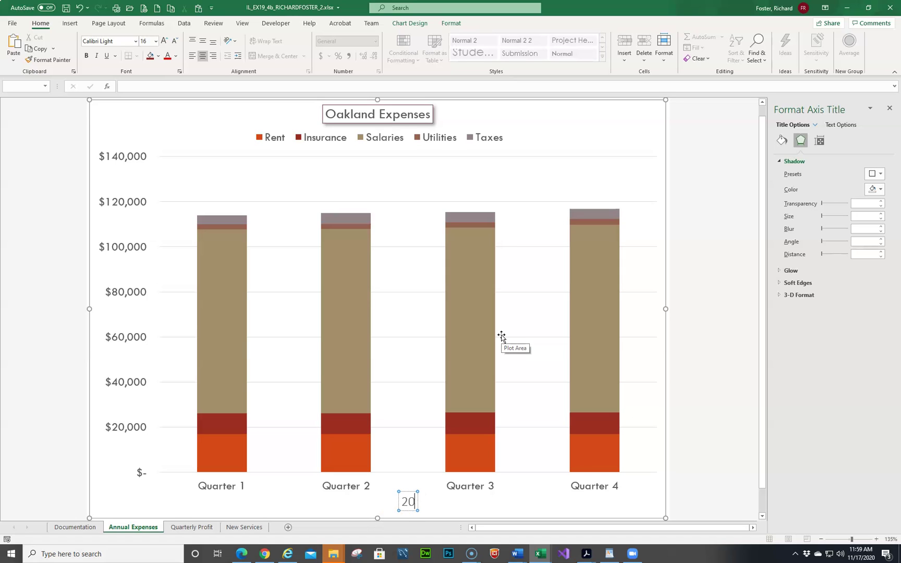
pyautogui.write('21 quarters')
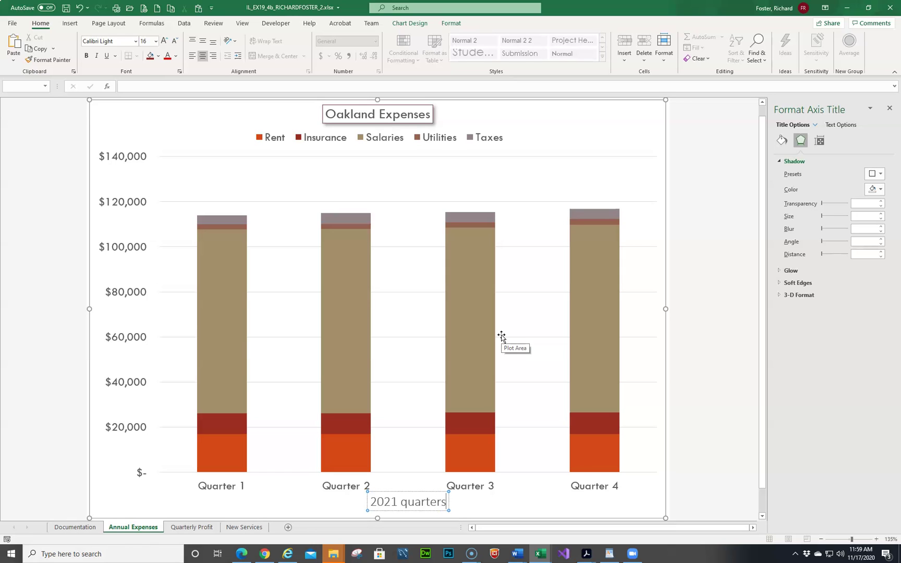
pyautogui.press('Left')
pyautogui.press('Left')
pyautogui.press('Left')
pyautogui.press('BackSpace')
pyautogui.write('Q')
pyautogui.click(542, 449)
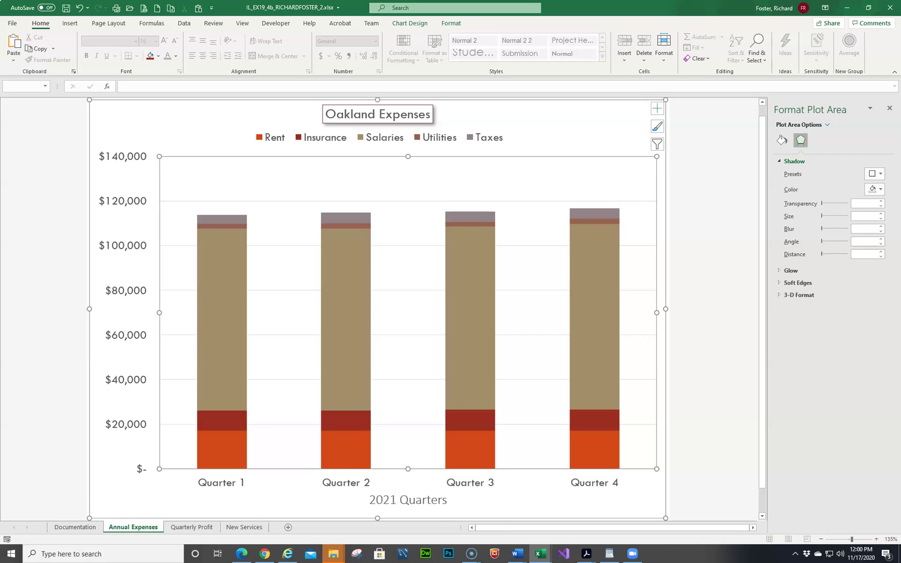
# Apply the eighth chart style to the Profit per Quarter pie chart on the Quarterly Profit sheet.
pyautogui.click(194, 528)
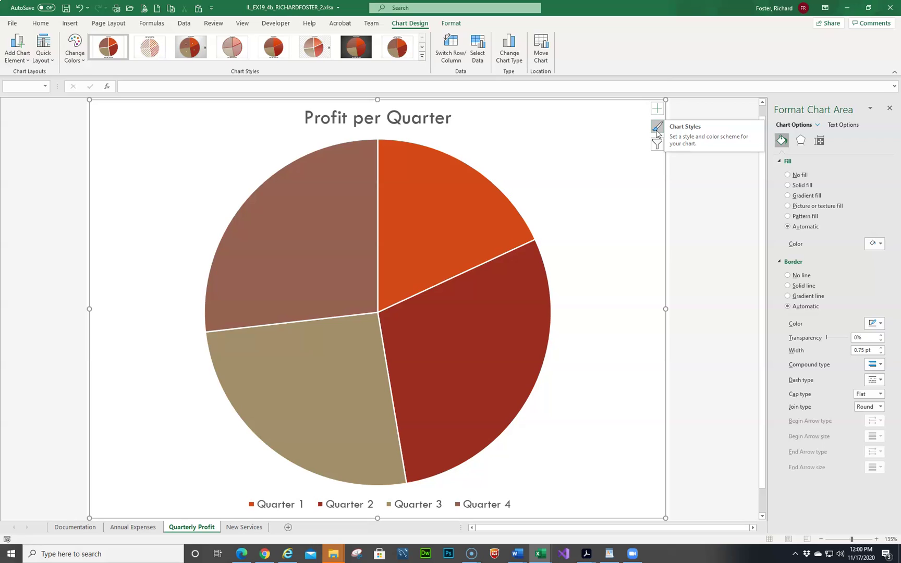
pyautogui.click(423, 62)
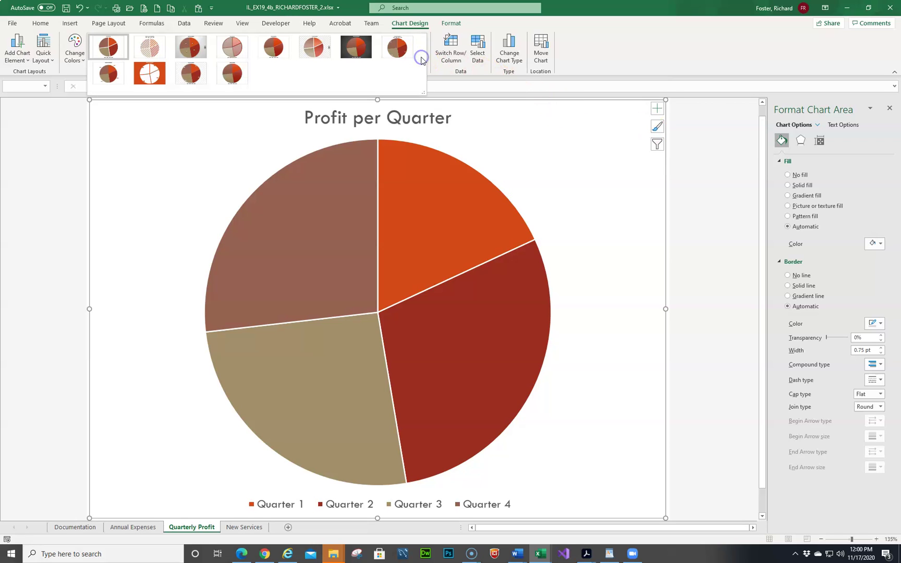
pyautogui.click(402, 48)
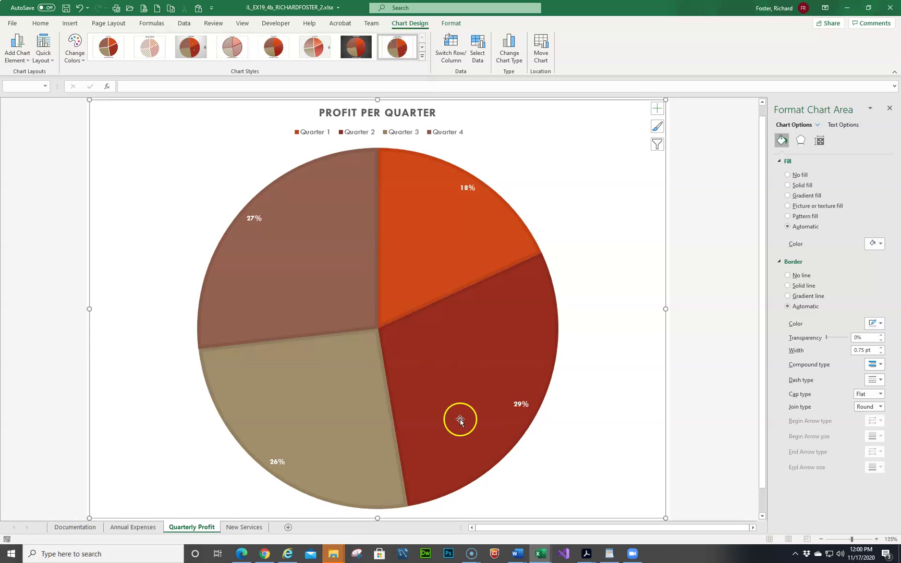
# Position the legend on the left side of the Profit per Quarter pie chart.
pyautogui.click(656, 129)
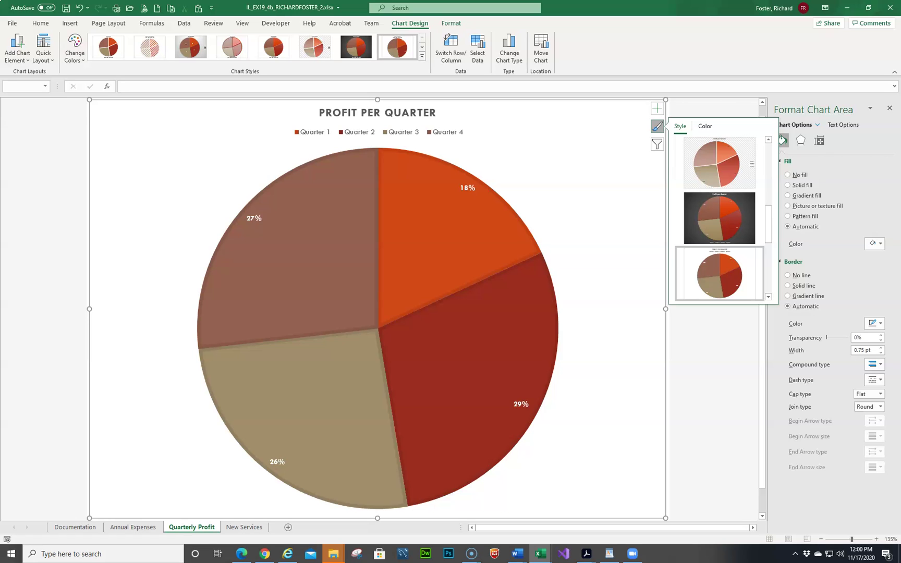
pyautogui.click(656, 110)
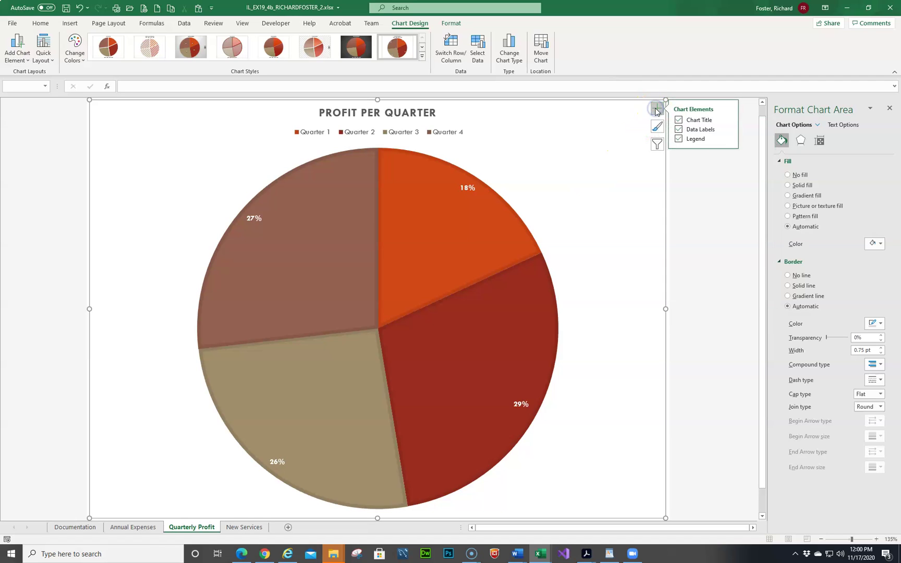
pyautogui.click(728, 140)
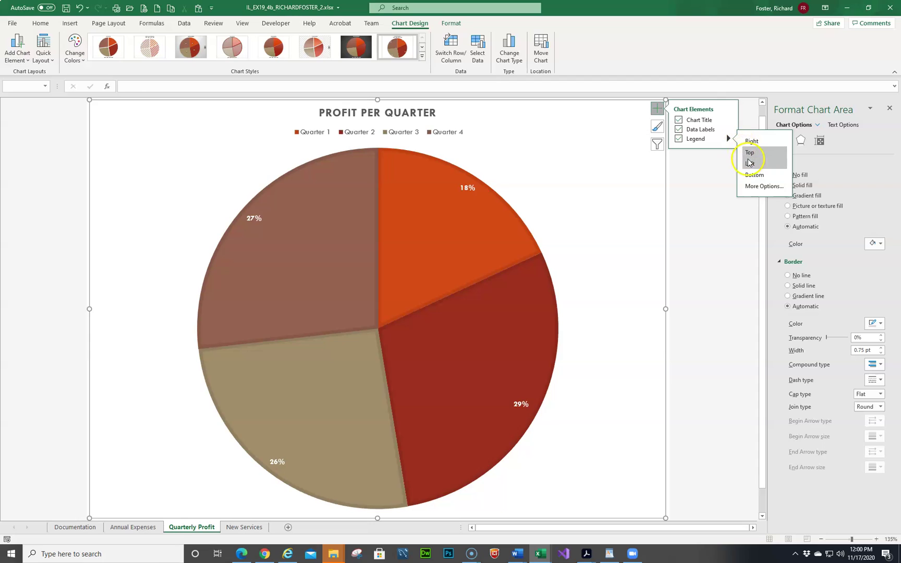
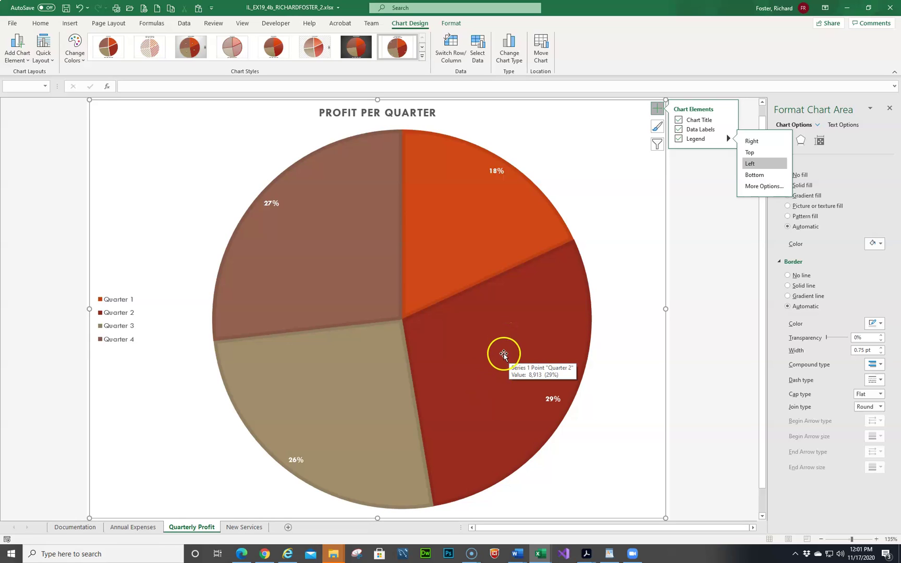
# Try to pull a slice of the Profit per Quarter pie away from the pie's center.
pyautogui.click(325, 382)
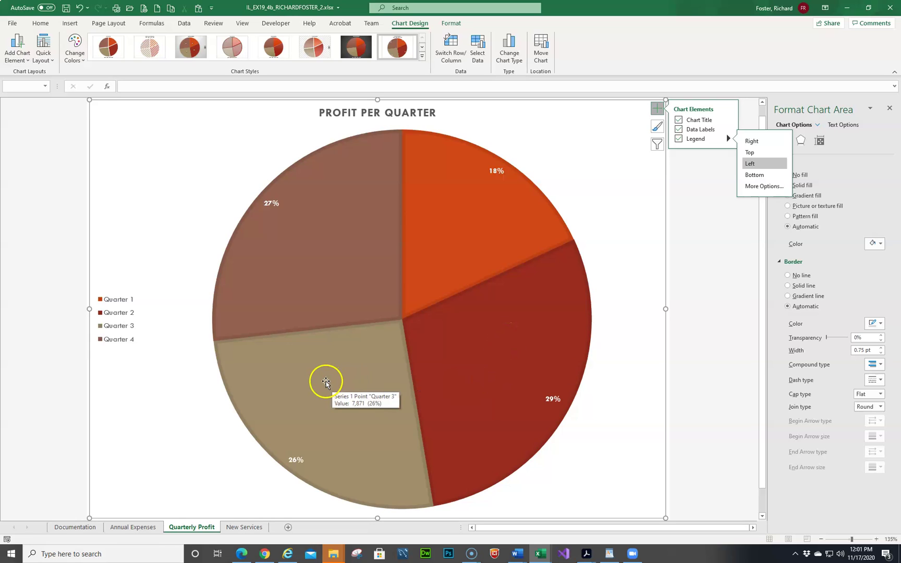
pyautogui.click(510, 359)
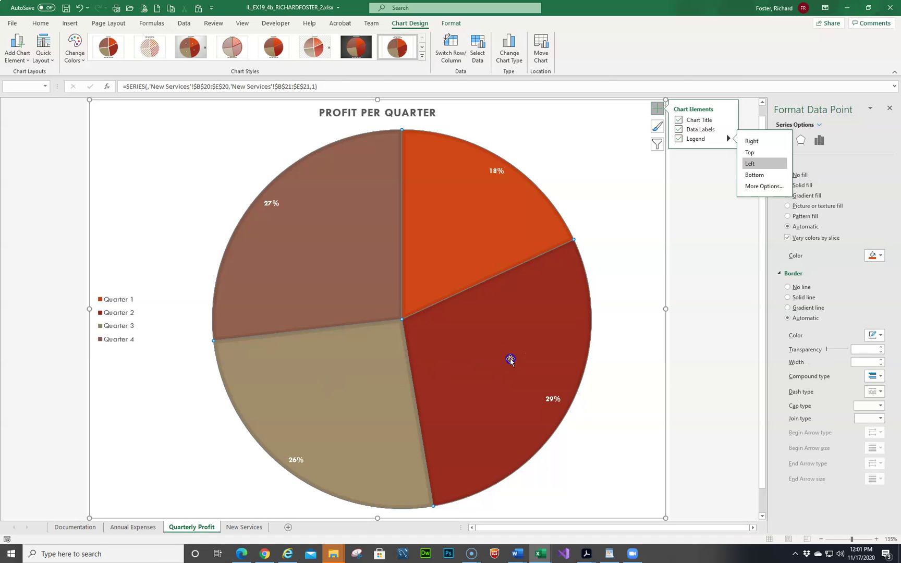
pyautogui.moveTo(510, 360)
pyautogui.mouseDown()
pyautogui.moveTo(502, 354)
pyautogui.moveTo(502, 361)
pyautogui.moveTo(491, 318)
pyautogui.moveTo(425, 329)
pyautogui.moveTo(497, 333)
pyautogui.mouseUp()
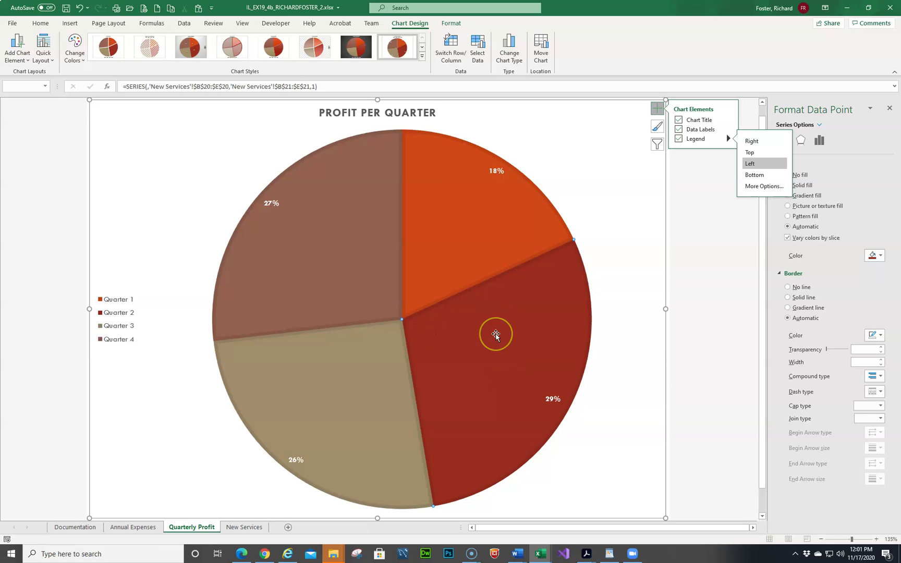
pyautogui.click(472, 256)
pyautogui.moveTo(472, 255)
pyautogui.mouseDown()
pyautogui.moveTo(458, 196)
pyautogui.moveTo(375, 368)
pyautogui.moveTo(452, 298)
pyautogui.moveTo(484, 356)
pyautogui.mouseUp()
pyautogui.click(746, 223)
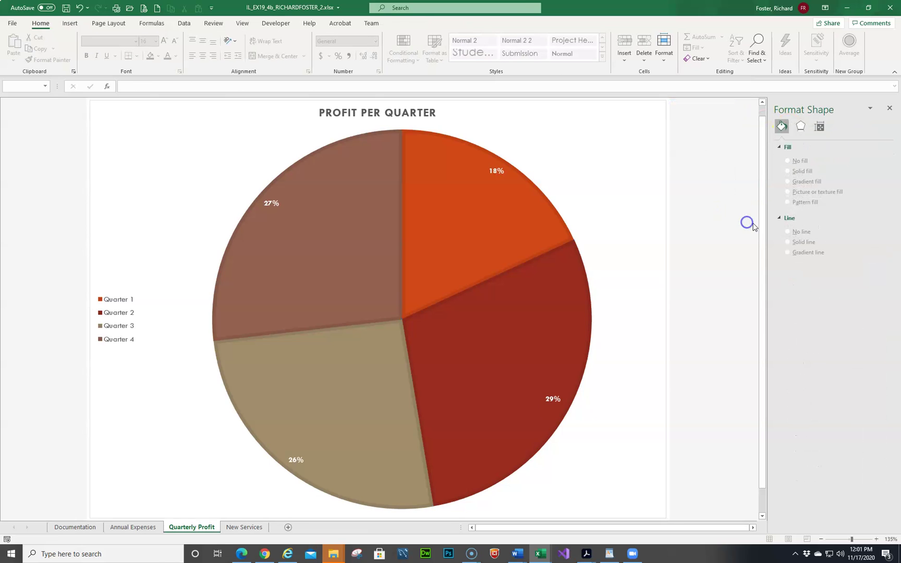
pyautogui.click(801, 126)
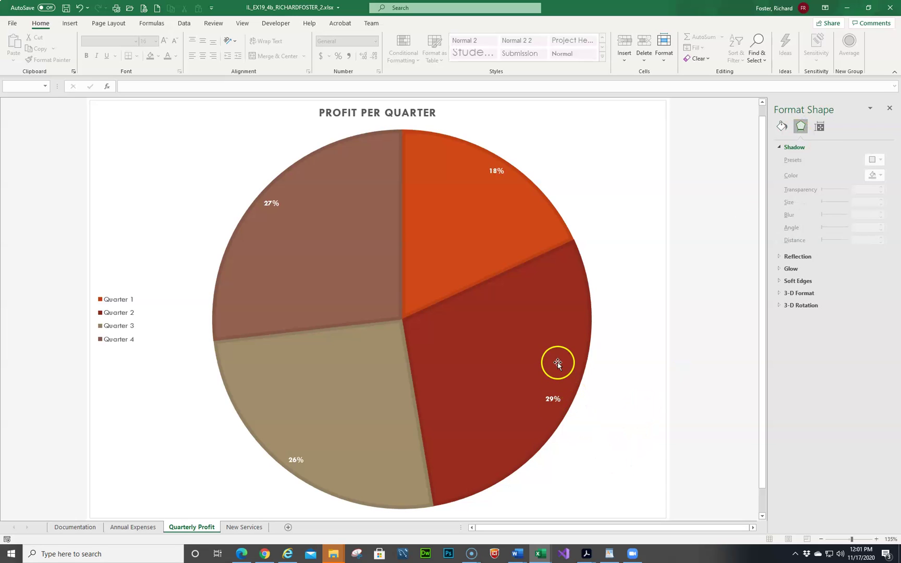
pyautogui.click(480, 374)
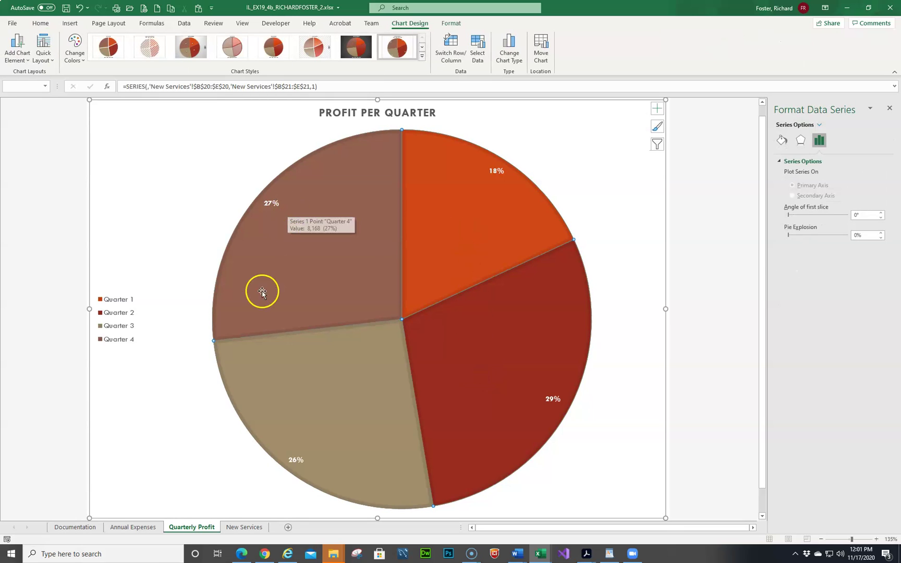
pyautogui.click(466, 353)
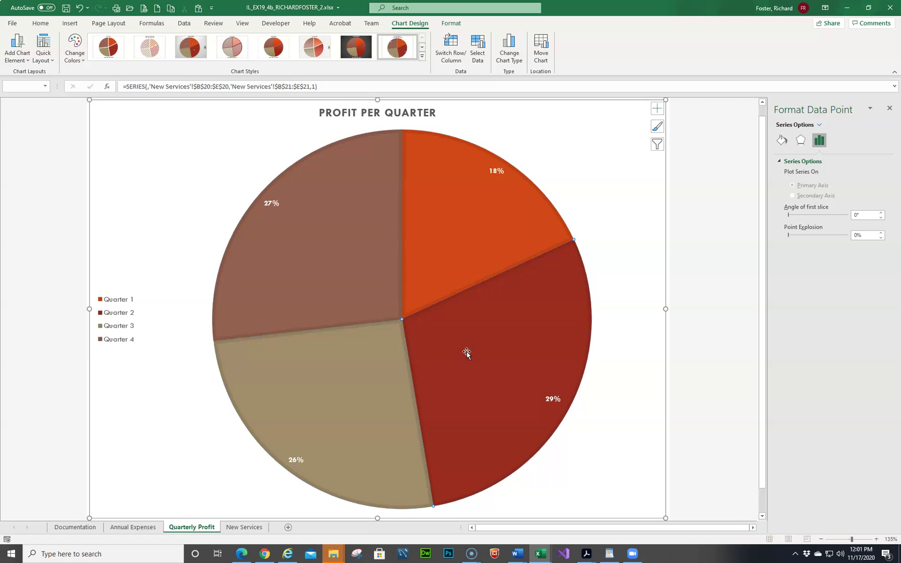
pyautogui.click(481, 380)
pyautogui.click(836, 177)
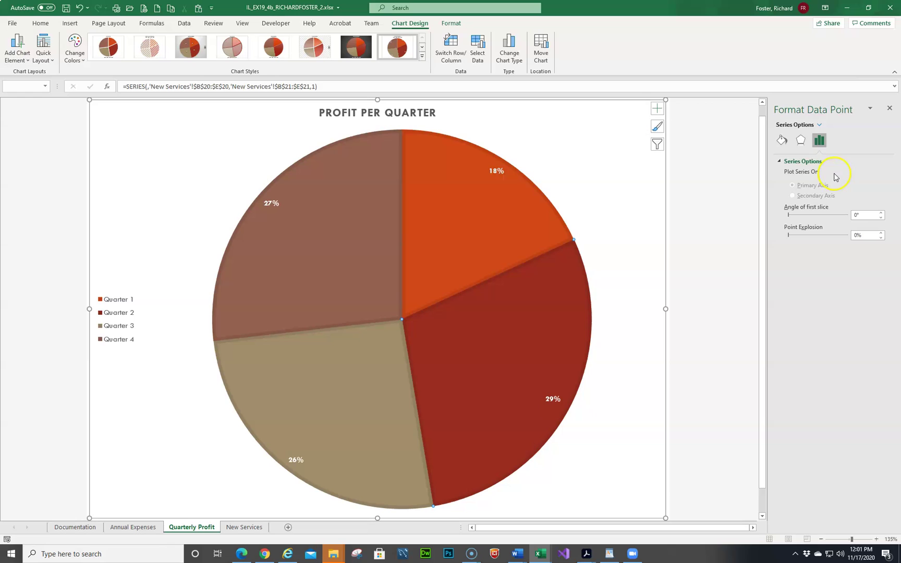
pyautogui.click(802, 141)
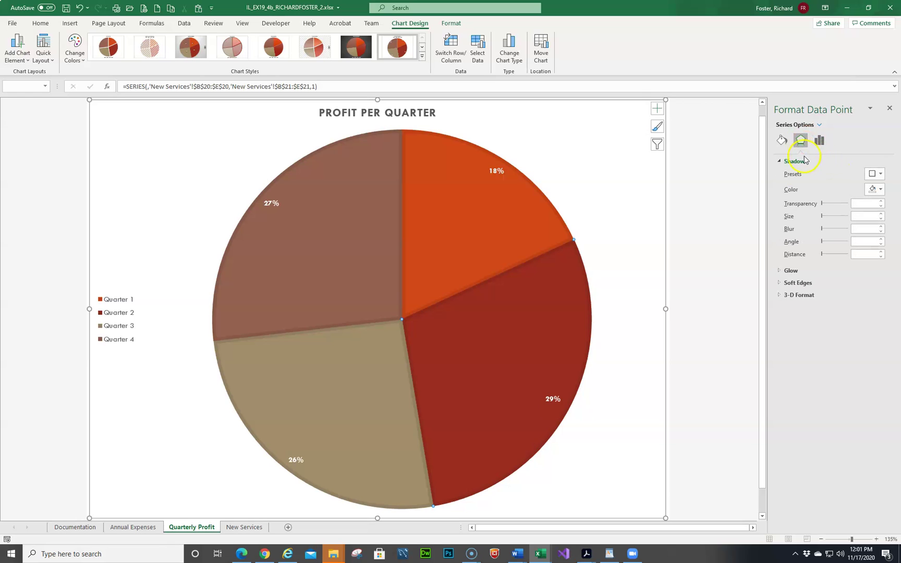
pyautogui.click(874, 174)
pyautogui.click(883, 177)
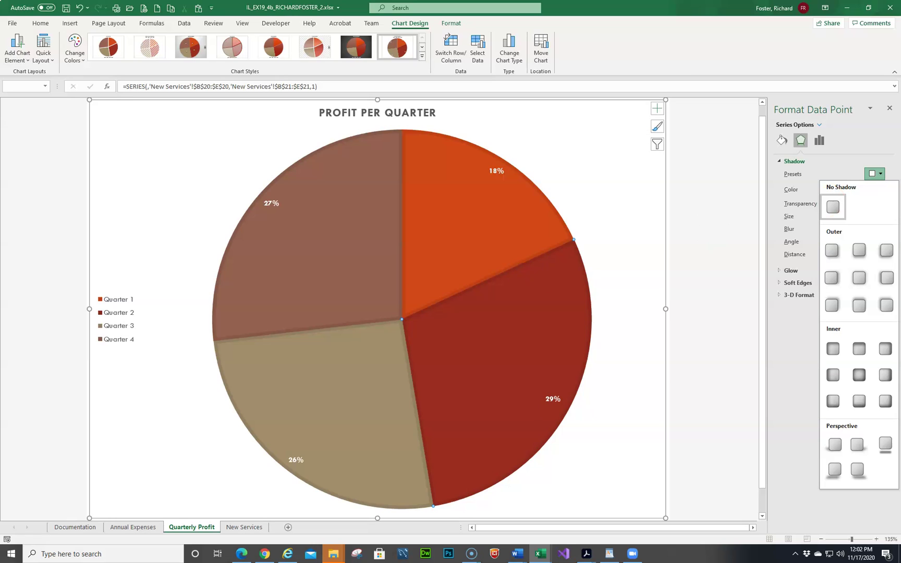
pyautogui.click(551, 304)
# Set the point explosion of the Quarter 2 slice to 10% in the Profit per Quarter pie chart.
pyautogui.click(518, 325)
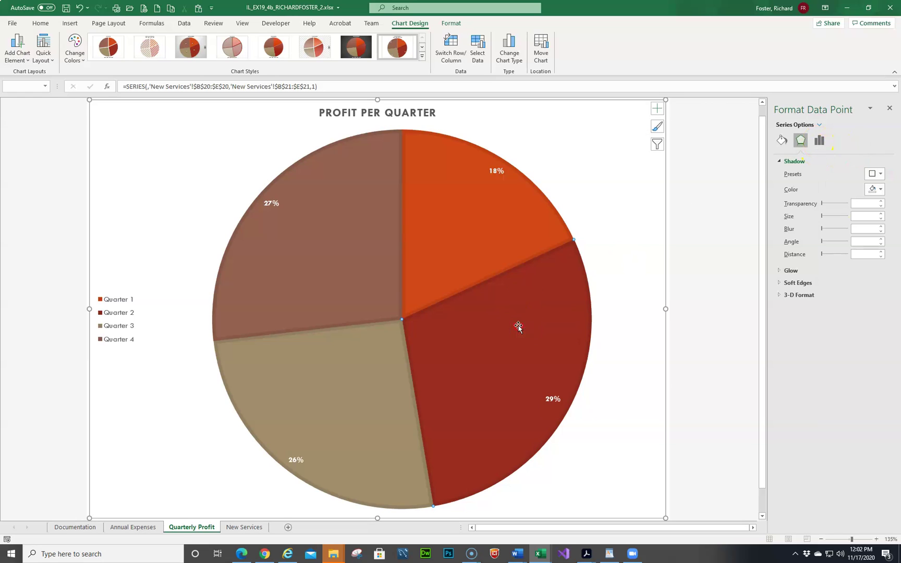
pyautogui.rightClick(519, 326)
pyautogui.click(539, 433)
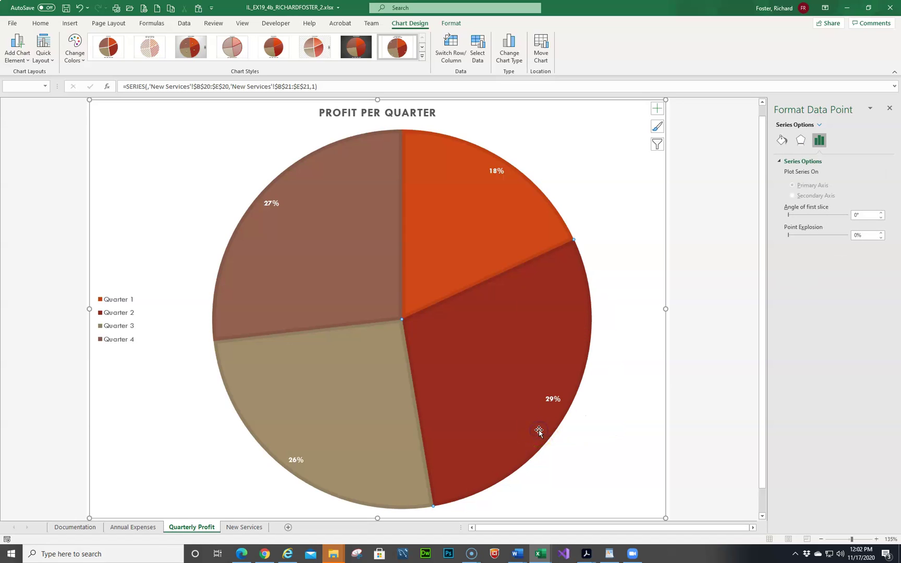
pyautogui.click(858, 235)
pyautogui.click(861, 318)
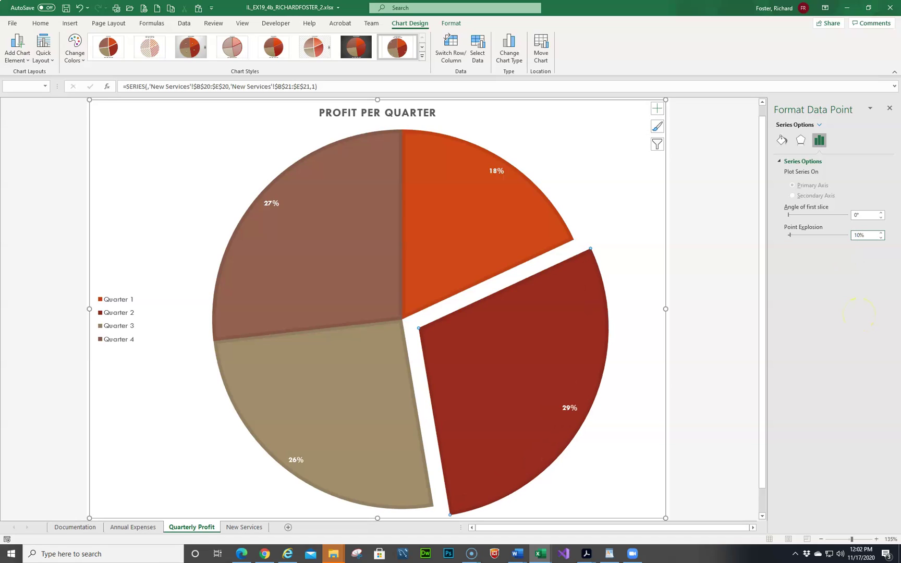
pyautogui.click(856, 235)
# On the New Services sheet, move and resize the clustered column chart to span from cell H3 to cell N17.
pyautogui.click(245, 528)
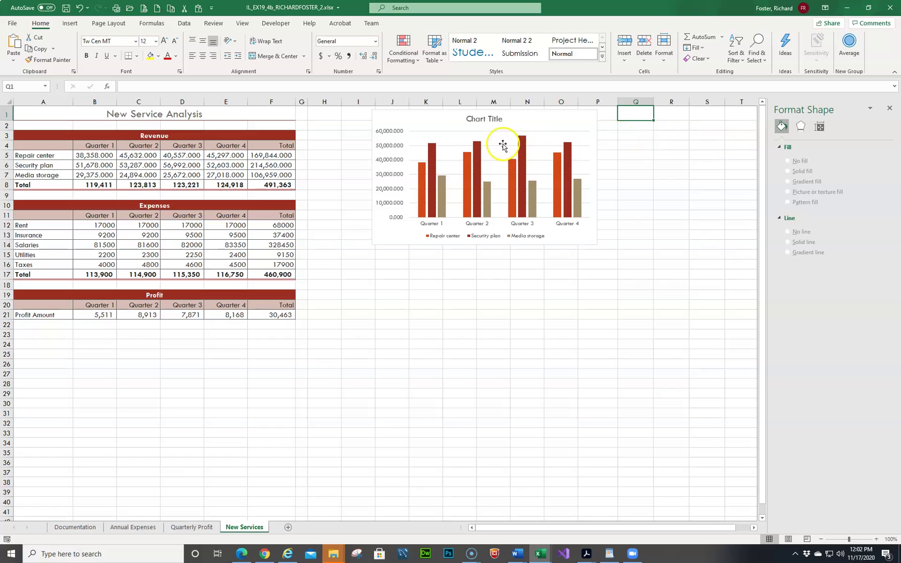
pyautogui.moveTo(455, 128); pyautogui.dragTo(397, 146)
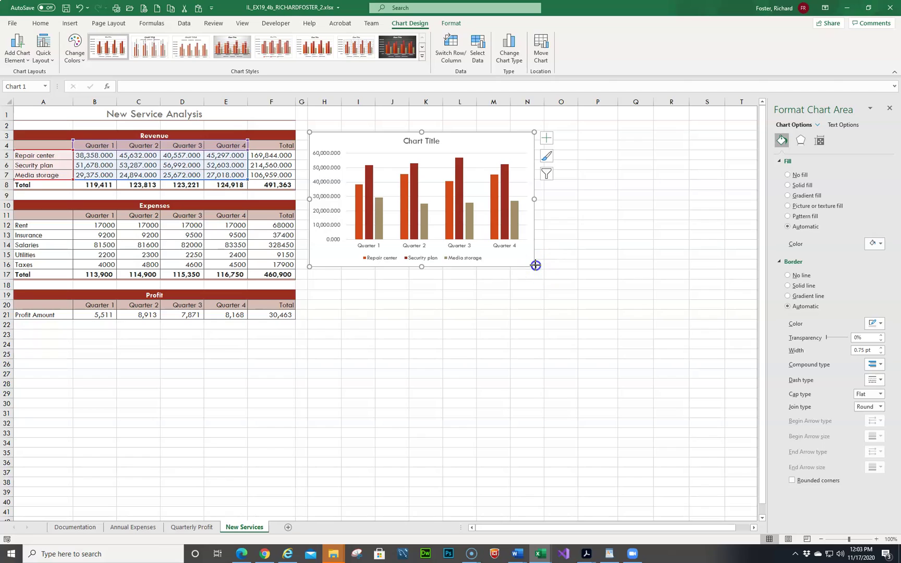
pyautogui.moveTo(535, 266); pyautogui.dragTo(544, 276)
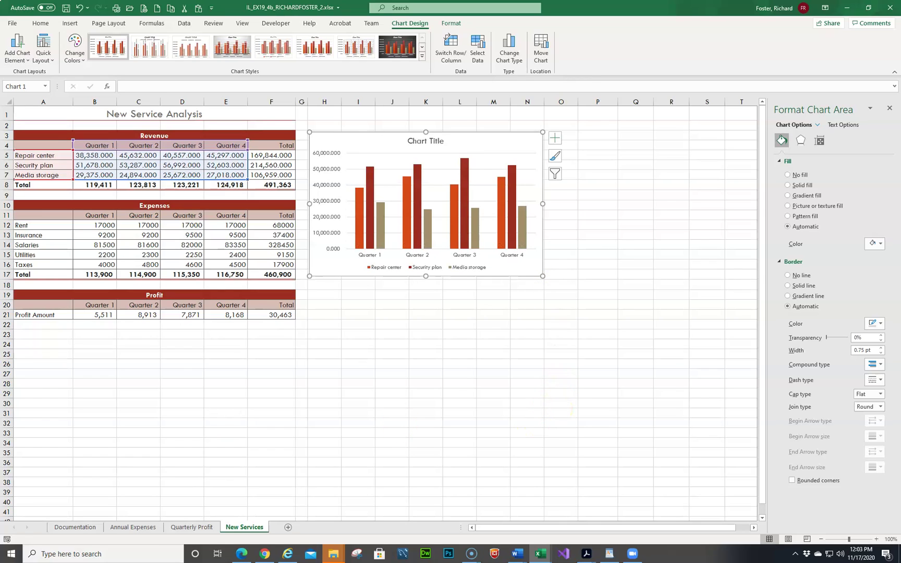
# Replace the title of the New Services column chart with "Quarterly Revenue".
pyautogui.click(517, 554)
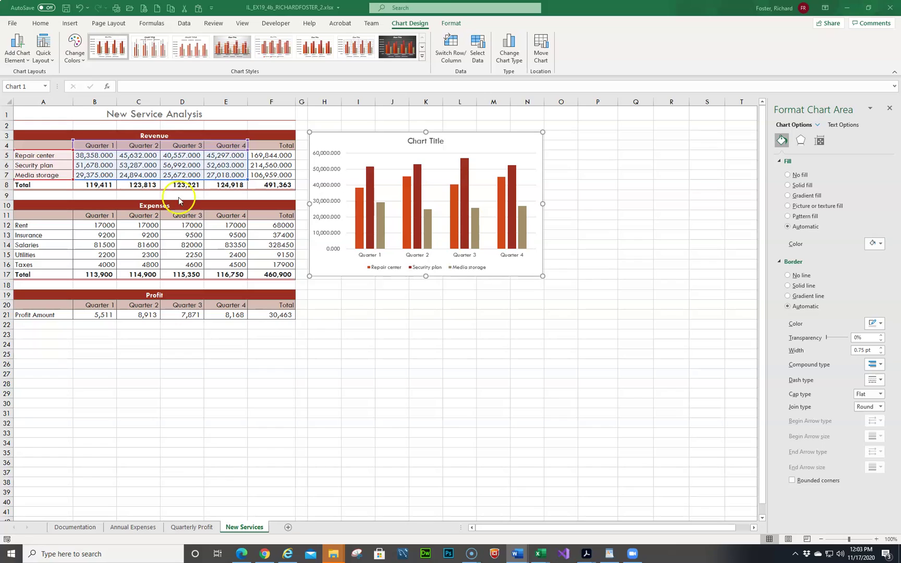
pyautogui.click(421, 144)
pyautogui.click(420, 142)
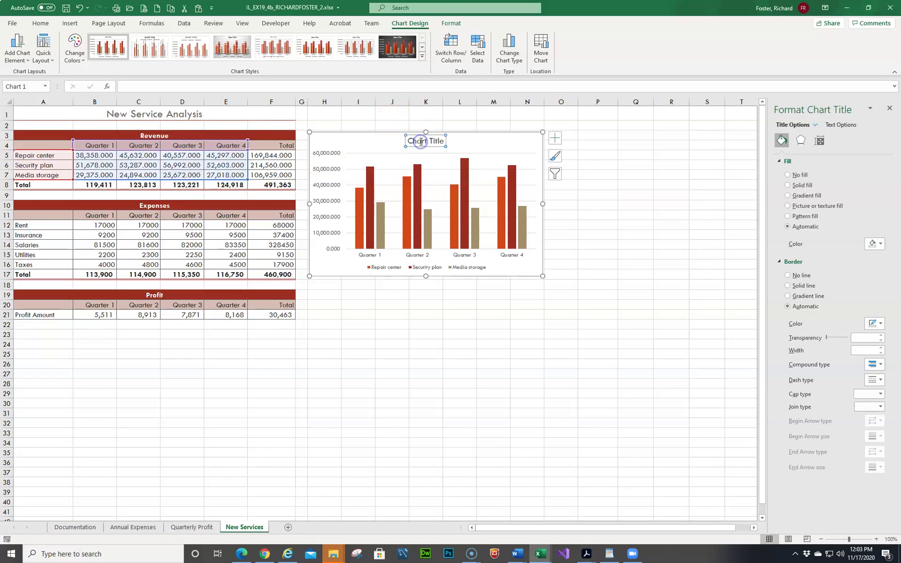
pyautogui.tripleClick(422, 140)
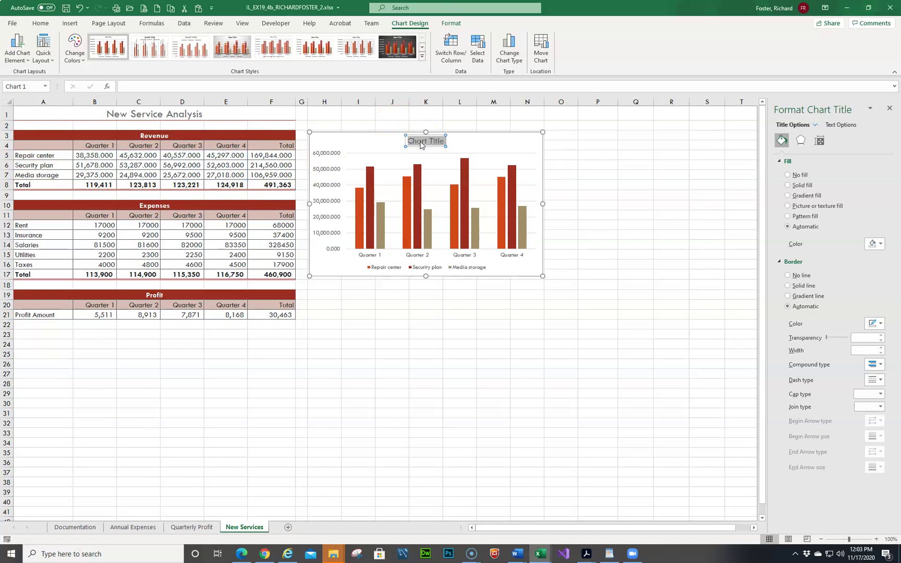
pyautogui.write('Quar')
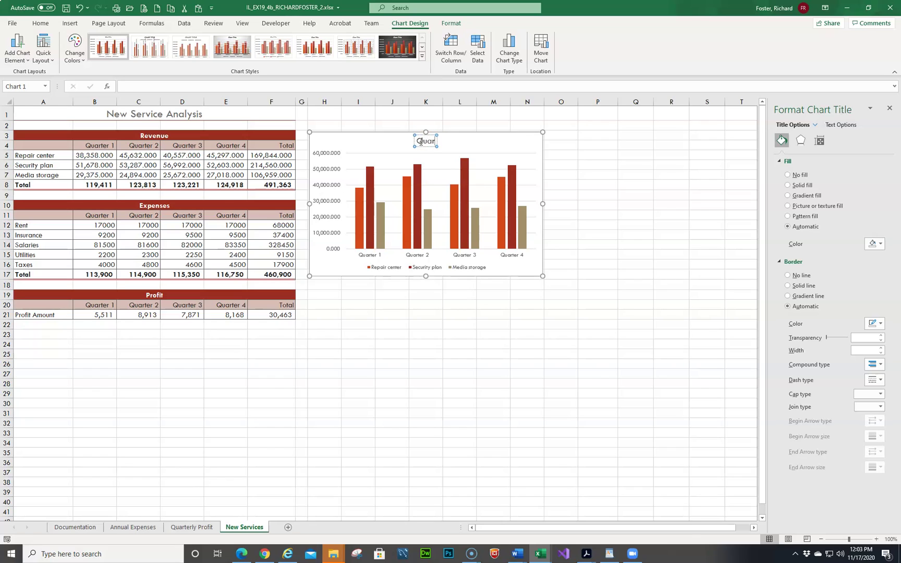
pyautogui.write('terly')
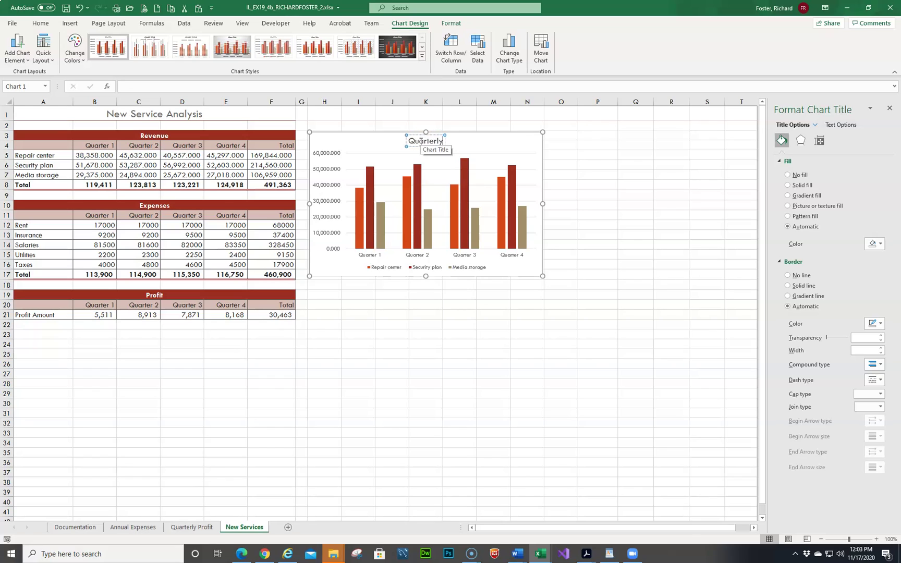
pyautogui.write(' Revenue')
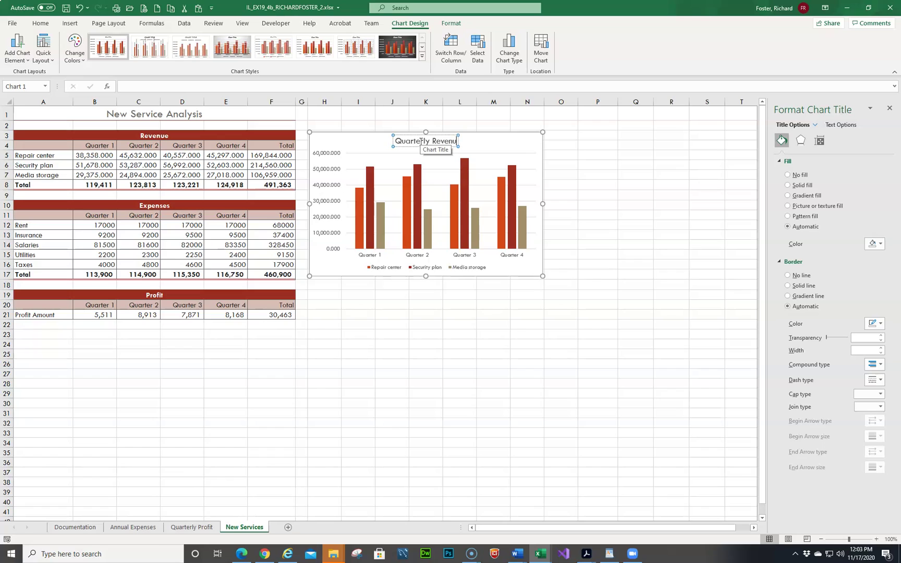
# Recolor the Quarterly Revenue chart with the second monochromatic palette, in shades of dark red.
pyautogui.click(489, 147)
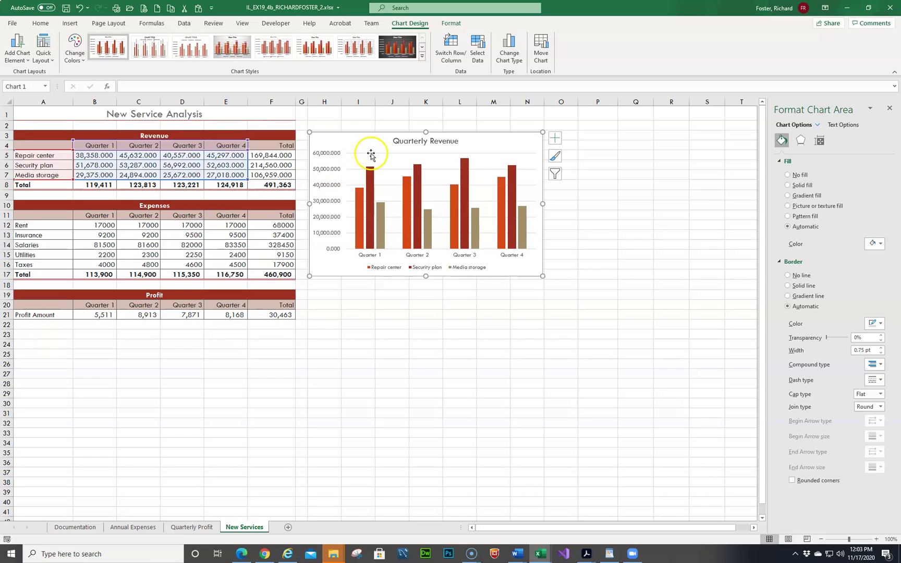
pyautogui.click(84, 61)
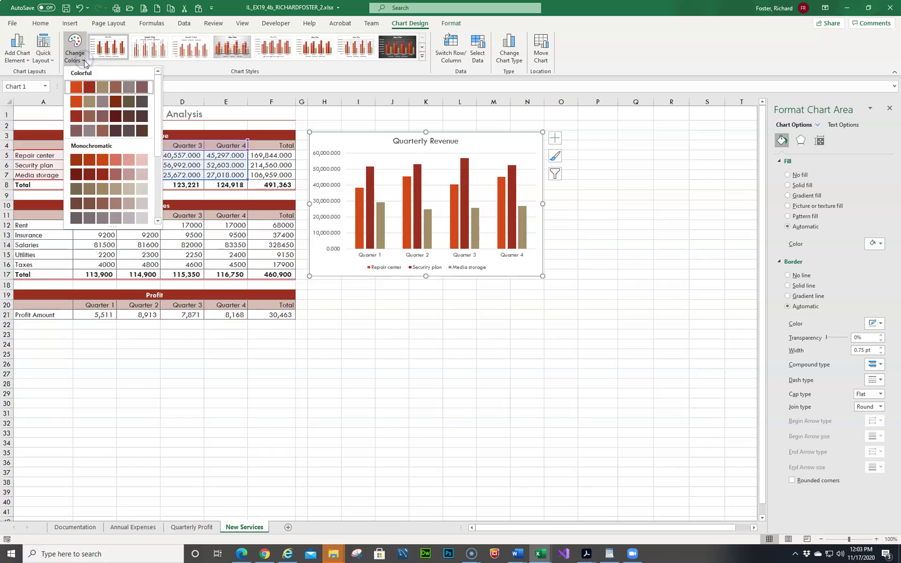
pyautogui.click(73, 178)
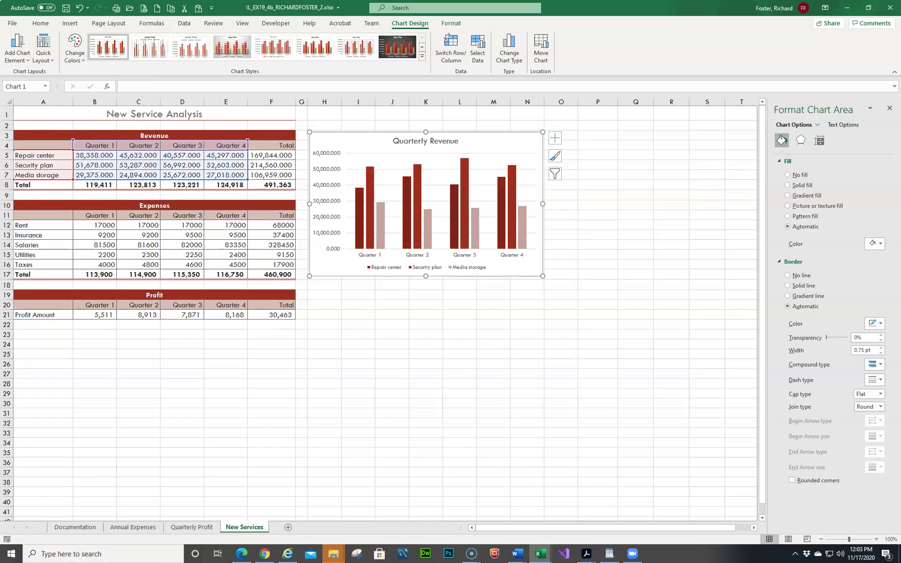
# Save the workbook and recolor the Security plan columns in the Quarterly Revenue chart with a lighter shade of the dark red theme color.
pyautogui.click(66, 9)
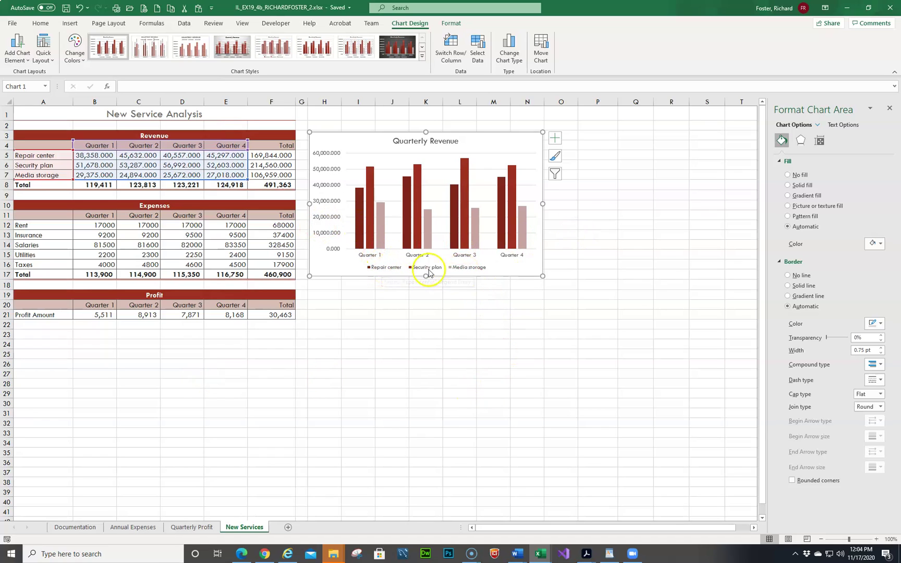
pyautogui.click(368, 241)
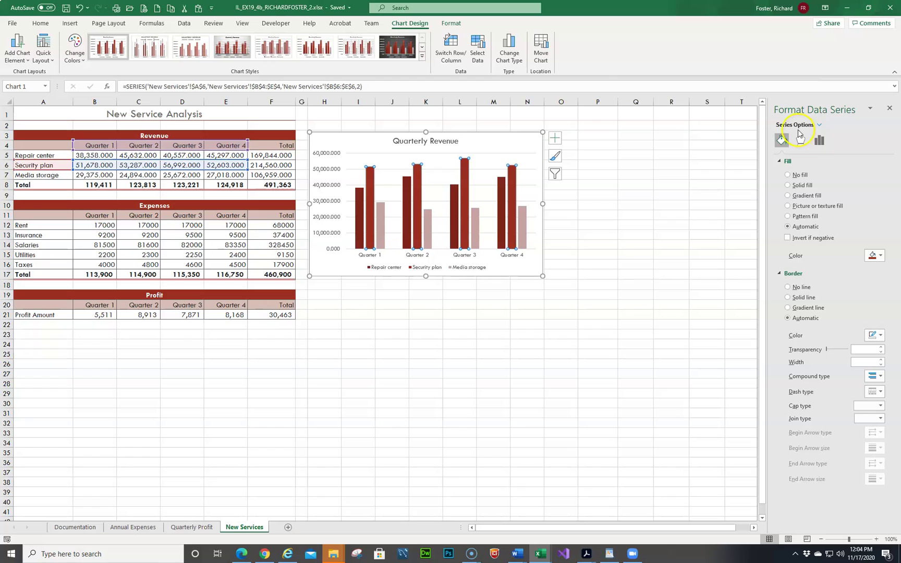
pyautogui.rightClick(511, 194)
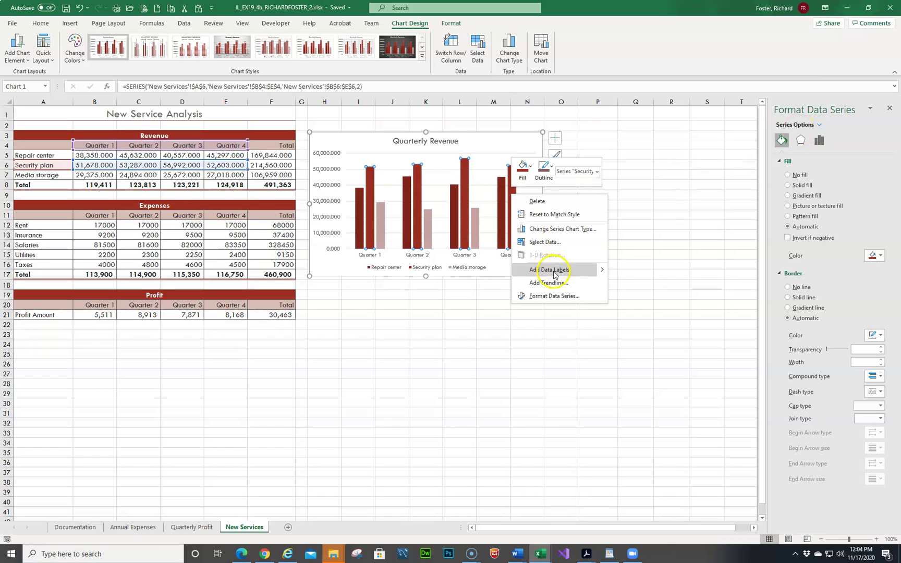
pyautogui.click(561, 297)
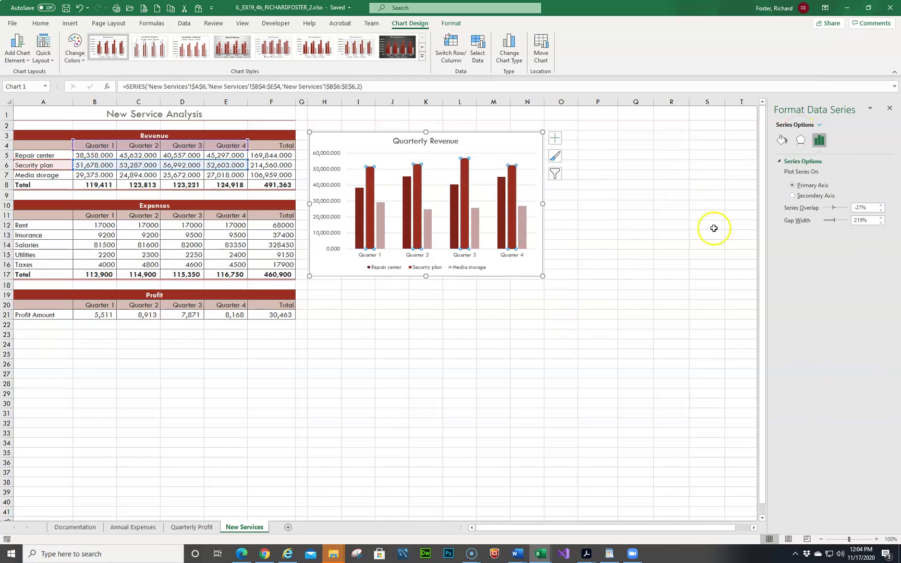
pyautogui.click(784, 141)
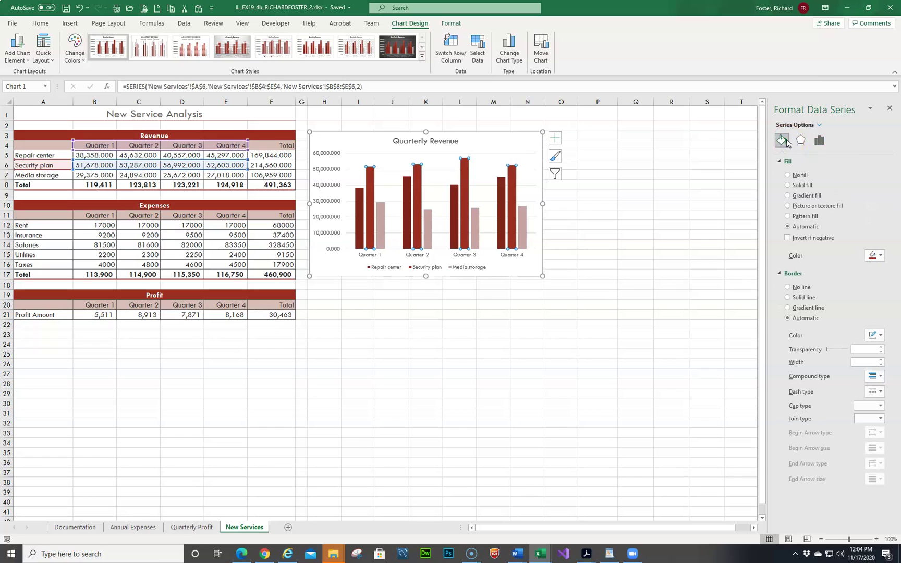
pyautogui.click(880, 255)
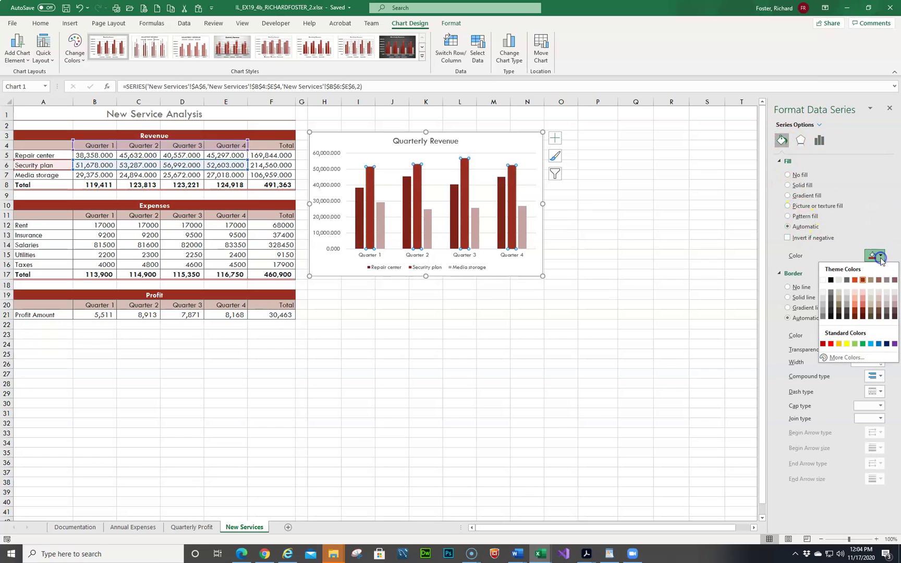
pyautogui.click(863, 306)
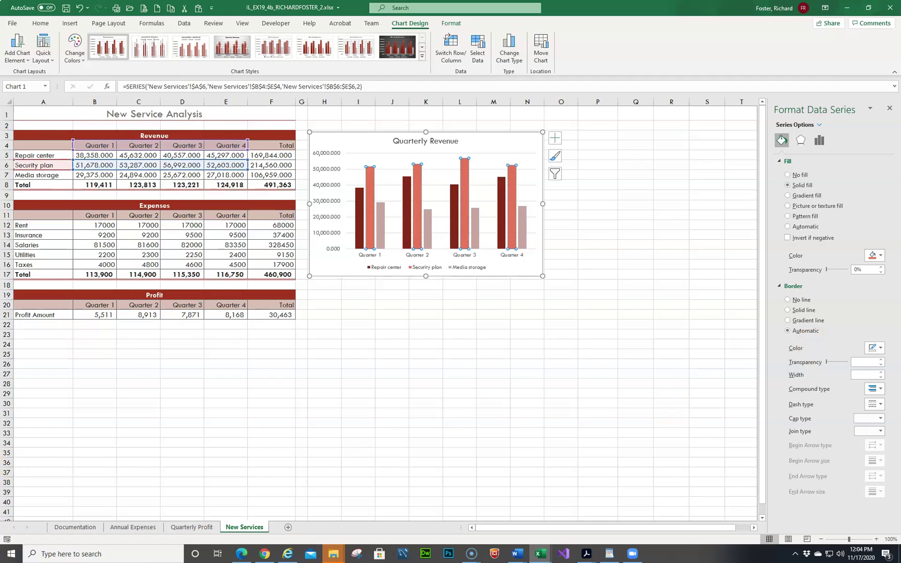
# Apply the Accounting number format to the Revenue figures and their totals in range B5:F7.
pyautogui.click(43, 296)
pyautogui.click(96, 155)
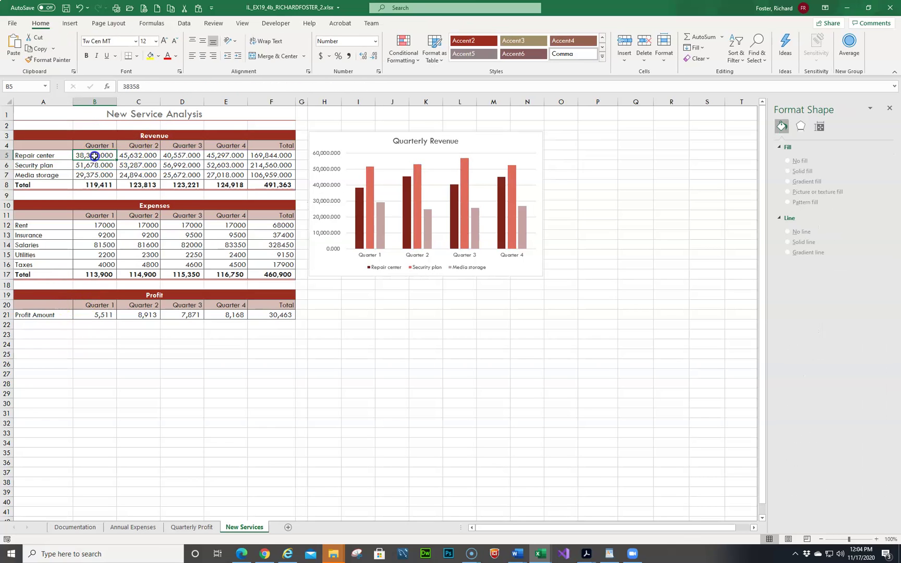
pyautogui.moveTo(94, 155)
pyautogui.mouseDown()
pyautogui.moveTo(99, 164)
pyautogui.moveTo(148, 174)
pyautogui.moveTo(230, 175)
pyautogui.mouseUp()
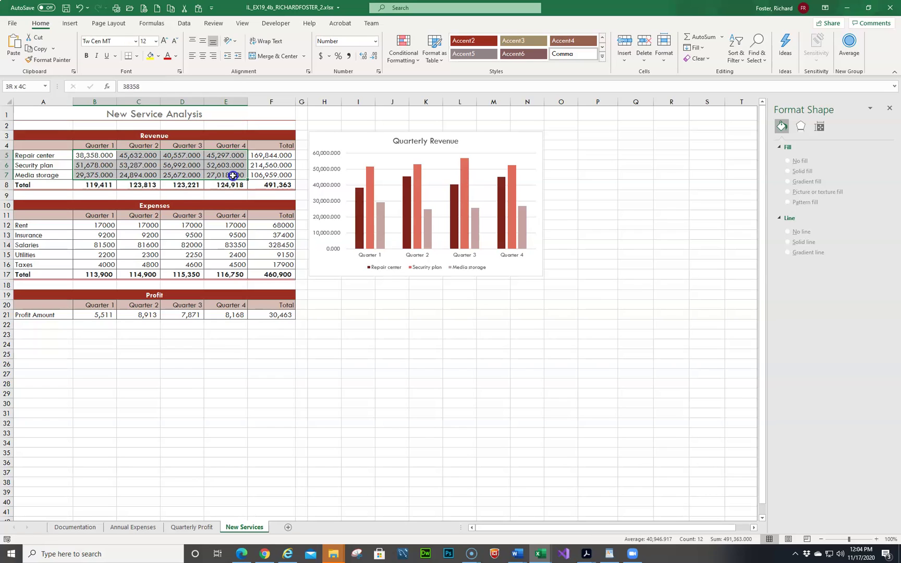
pyautogui.moveTo(233, 176); pyautogui.dragTo(255, 176)
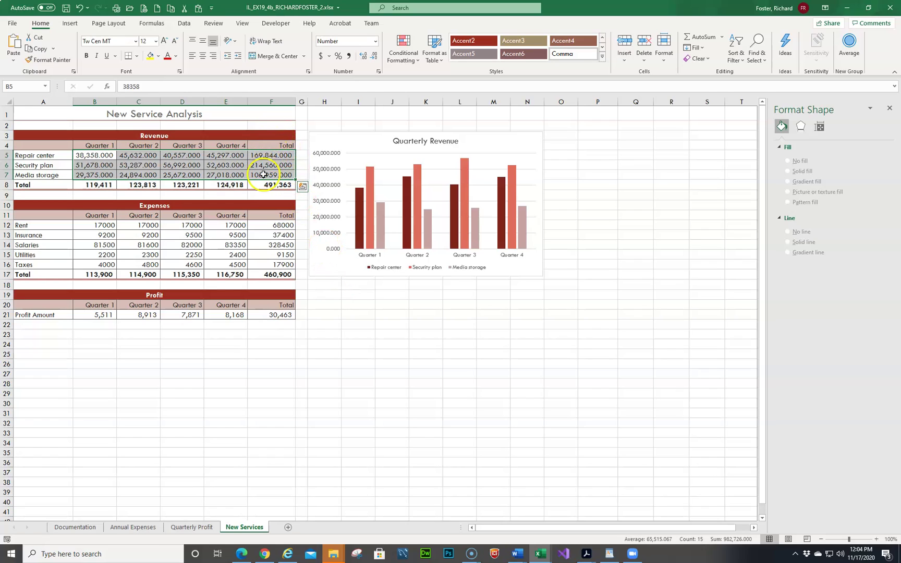
pyautogui.click(375, 42)
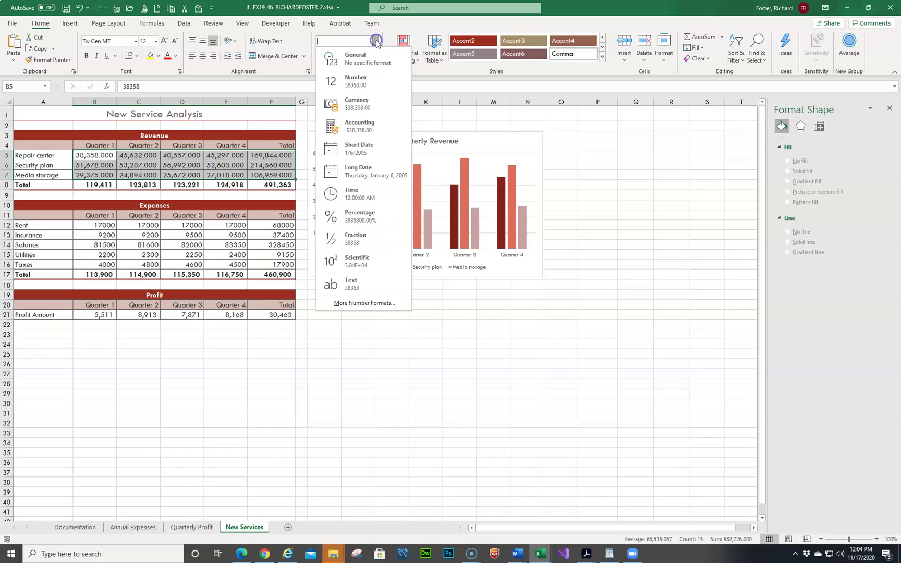
pyautogui.click(353, 127)
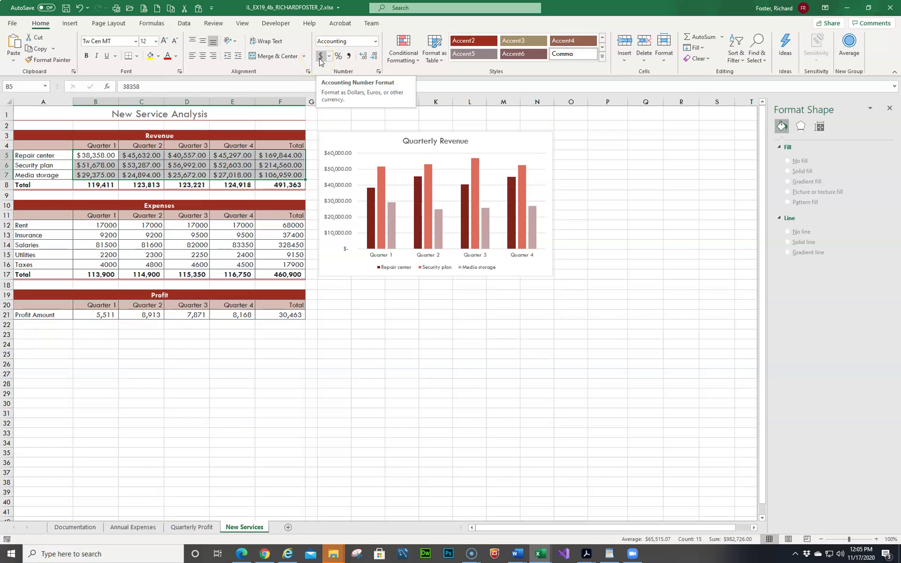
# Reduce the decimal places of the Accounting format in B5:F7 to zero.
pyautogui.click(374, 41)
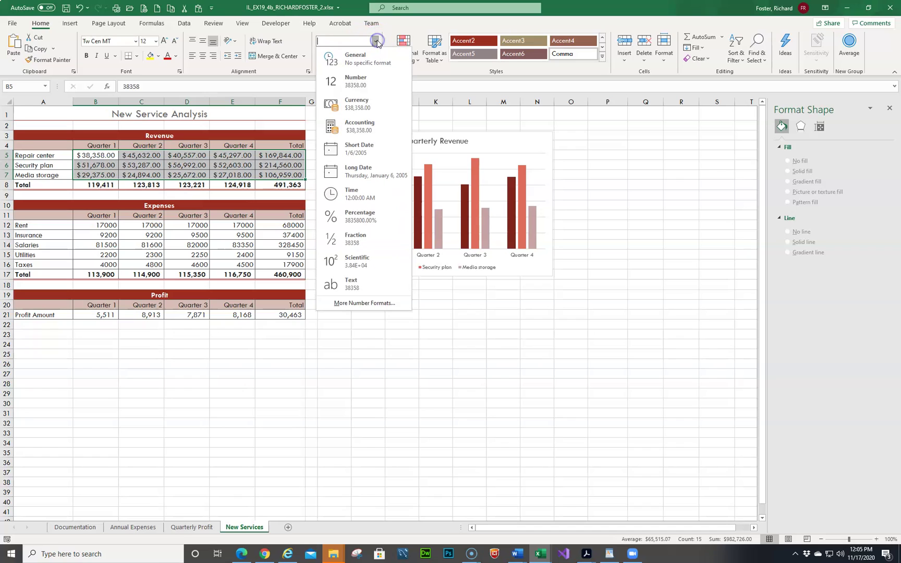
pyautogui.click(356, 124)
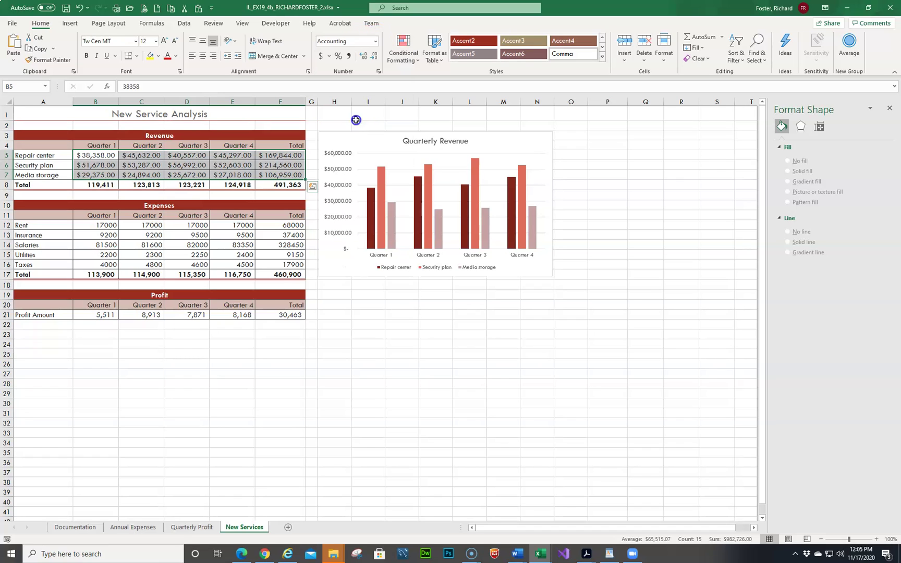
pyautogui.click(373, 41)
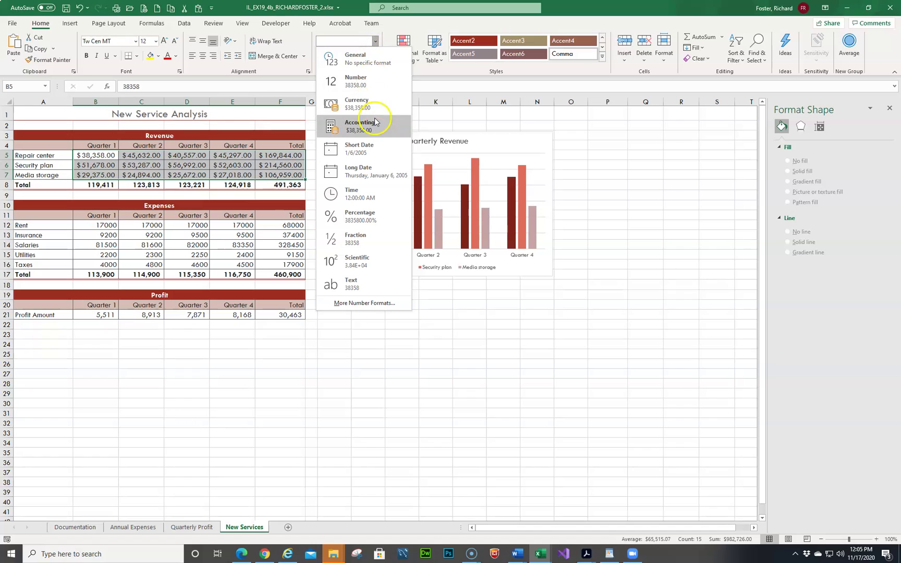
pyautogui.click(414, 21)
pyautogui.click(378, 71)
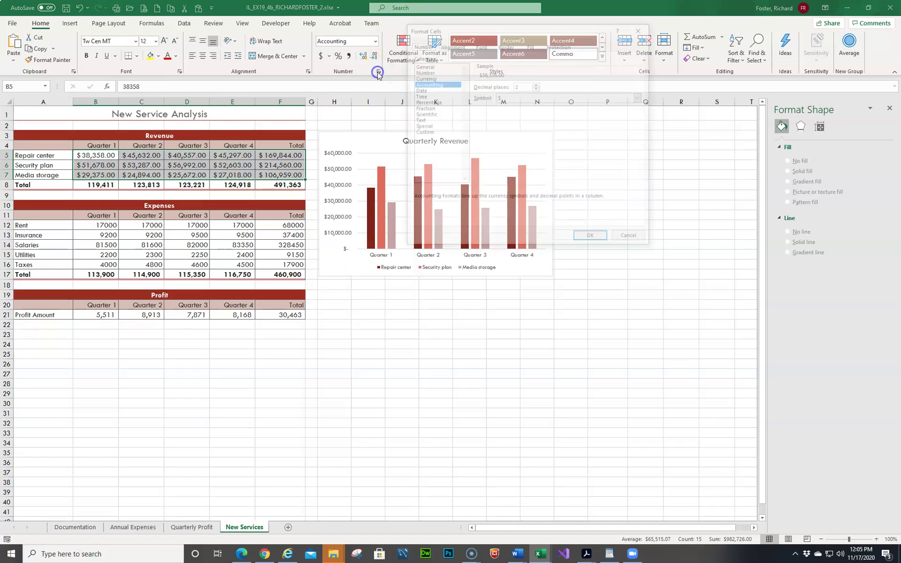
pyautogui.click(536, 88)
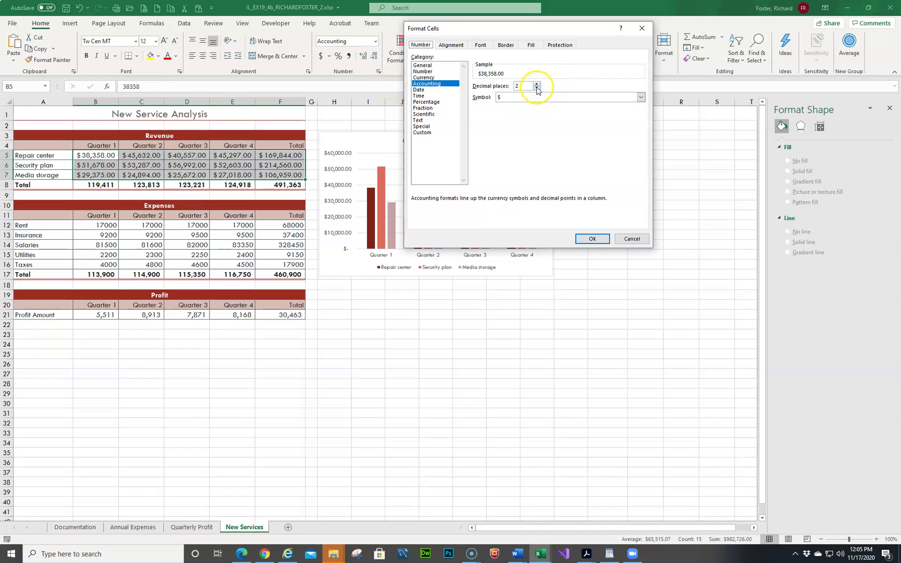
pyautogui.click(593, 238)
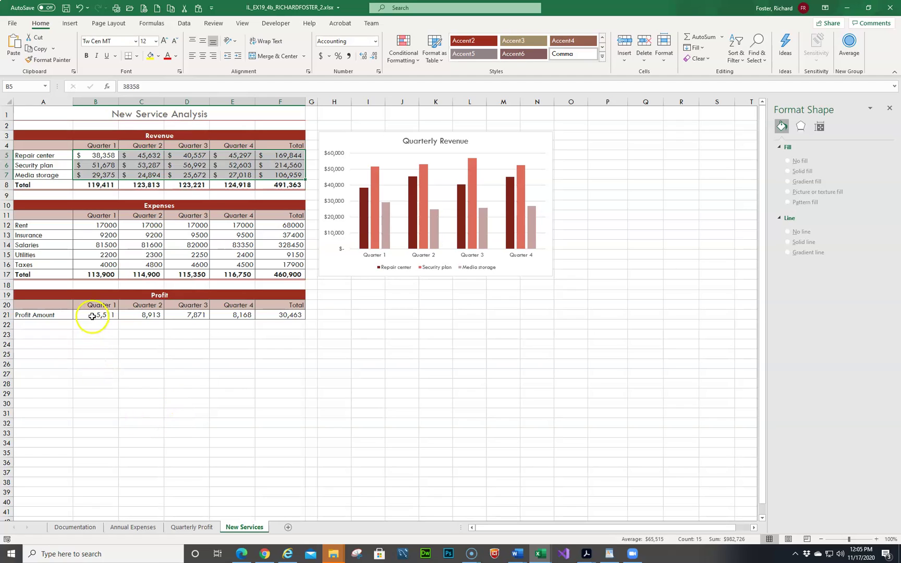
# Insert a Line with Markers chart based on the Profit data in range B20:E21.
pyautogui.moveTo(92, 306); pyautogui.dragTo(235, 314)
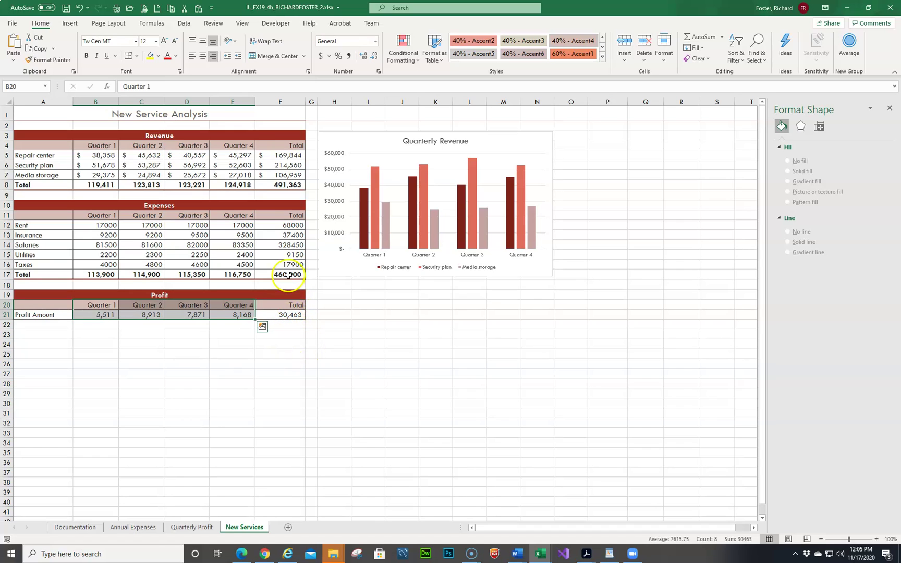
pyautogui.click(69, 24)
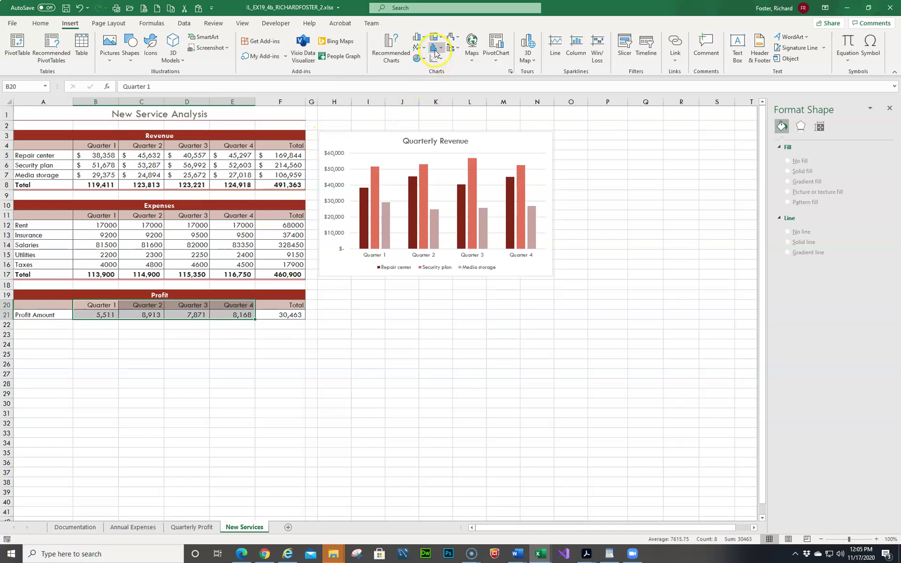
pyautogui.click(511, 72)
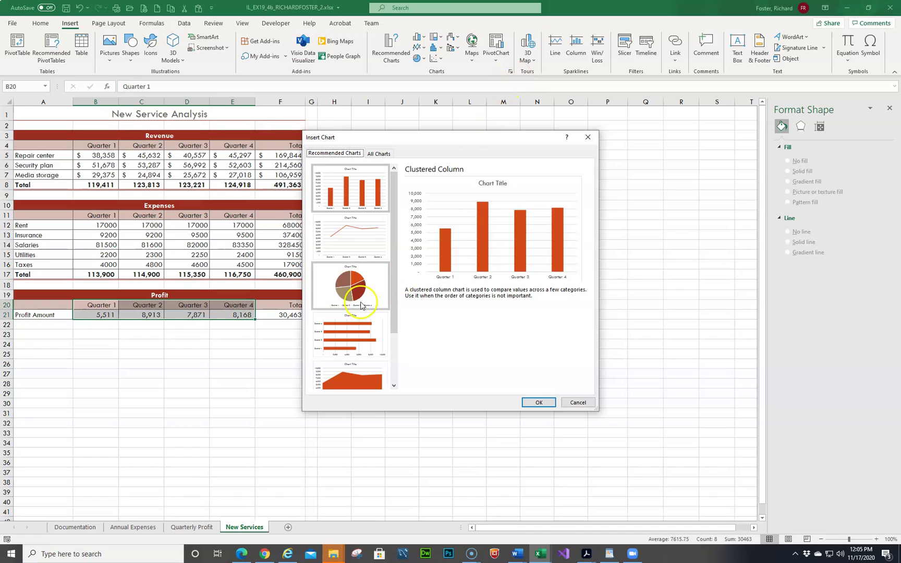
pyautogui.click(378, 153)
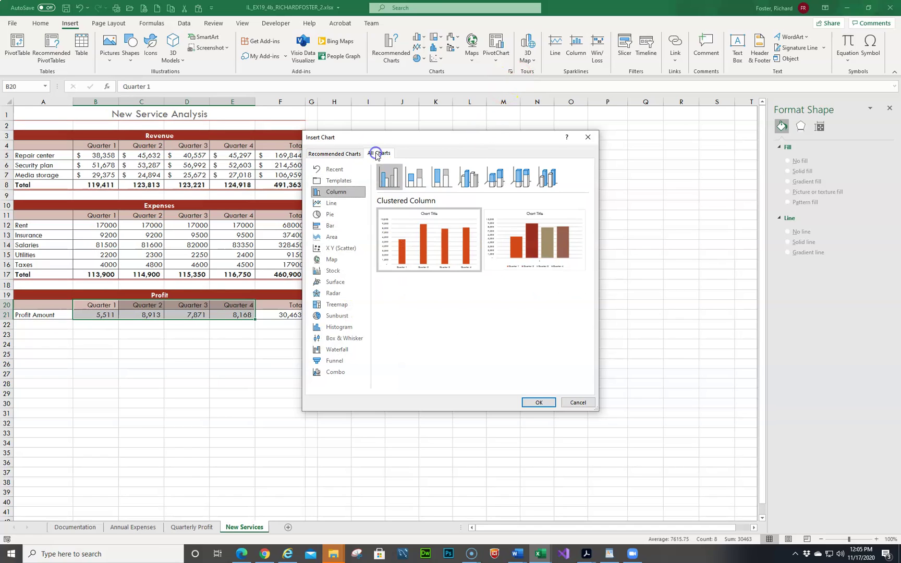
pyautogui.click(331, 202)
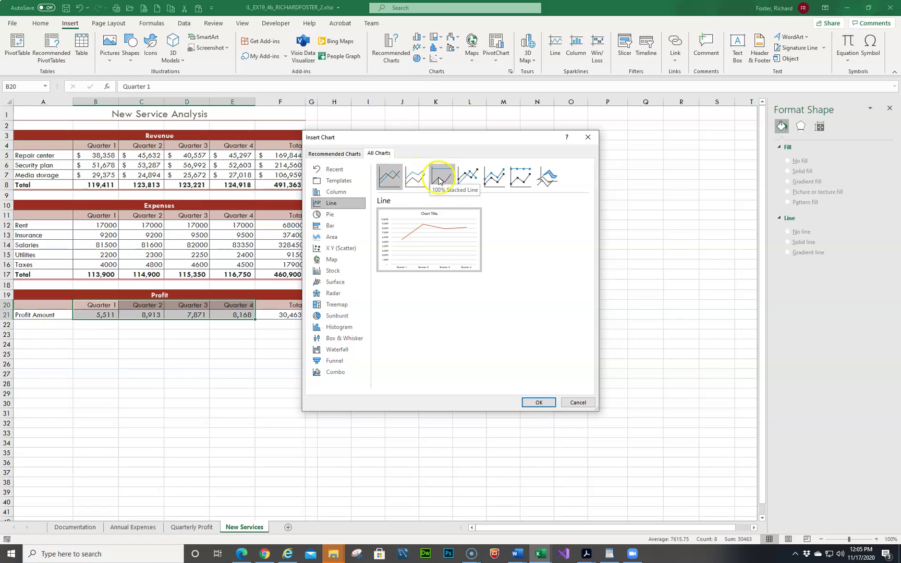
pyautogui.click(464, 179)
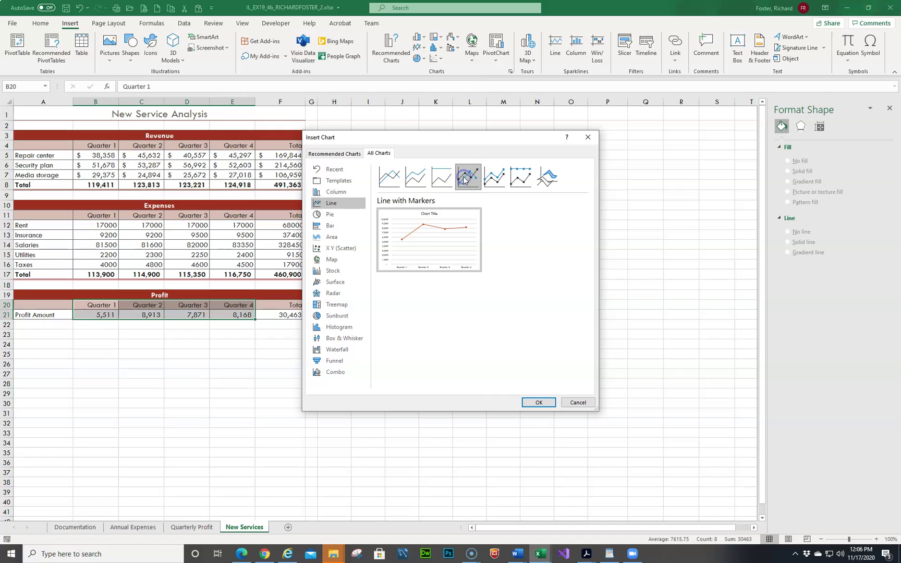
pyautogui.click(539, 402)
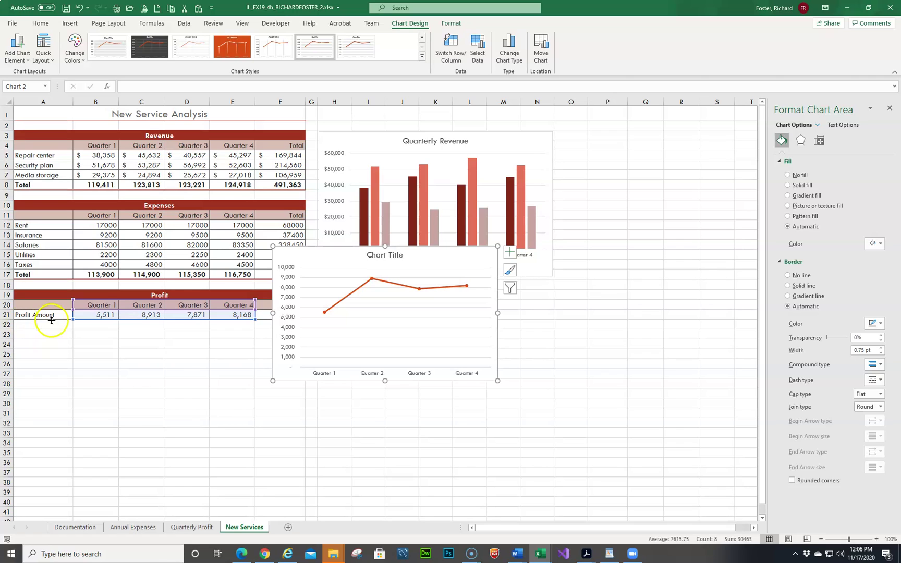
# Move the new line chart below the Quarterly Revenue chart and resize it to span from cell H19 to cell N32.
pyautogui.moveTo(341, 259); pyautogui.dragTo(388, 304)
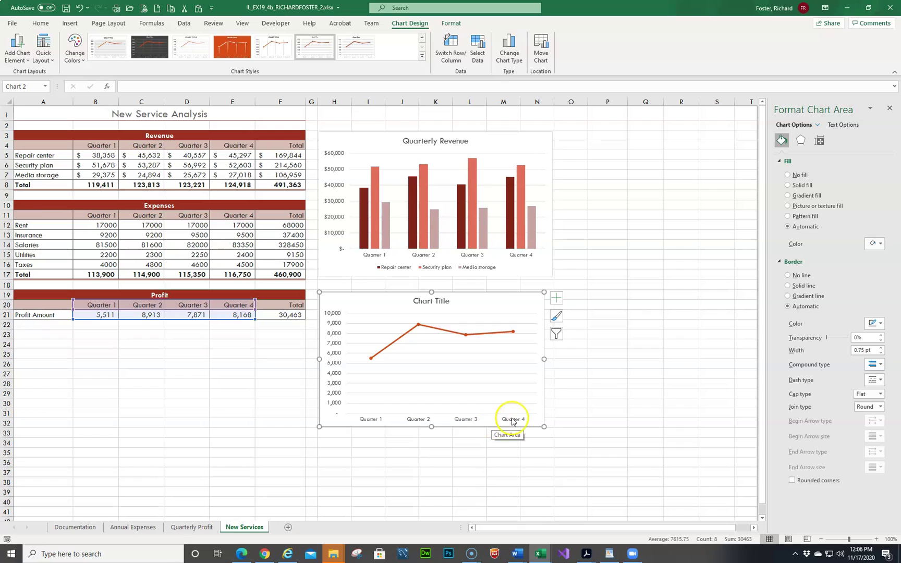
pyautogui.moveTo(545, 426); pyautogui.dragTo(553, 428)
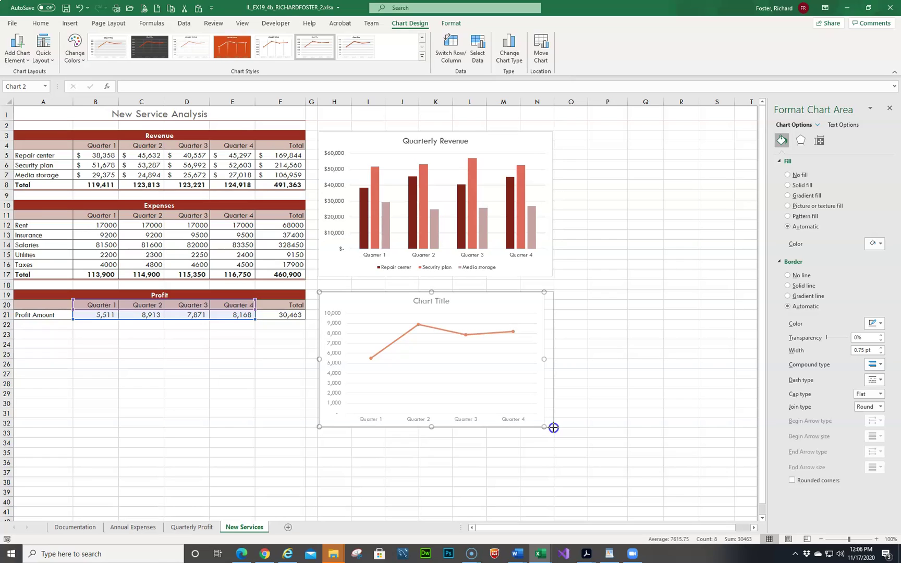
pyautogui.moveTo(553, 428); pyautogui.dragTo(553, 427)
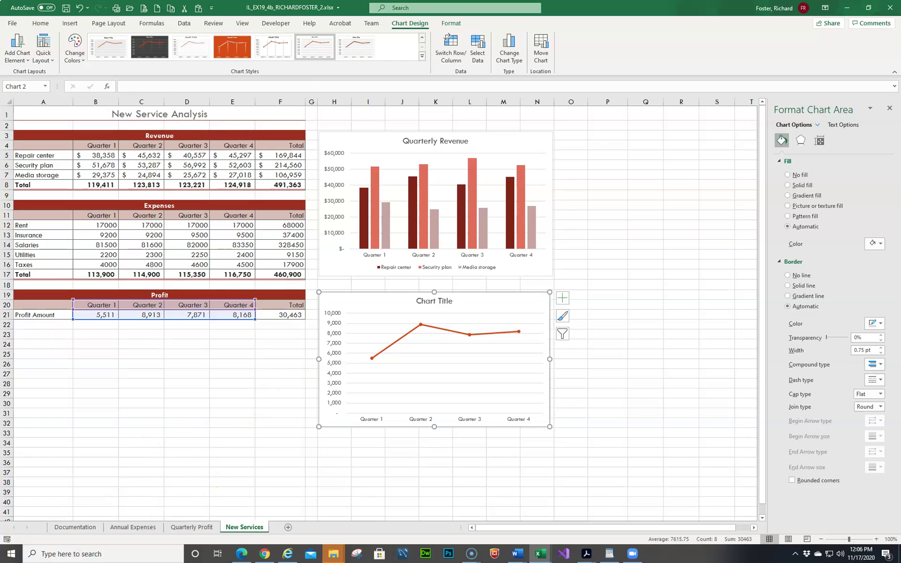
# Review the final figures of the worksheets in the Word instructions document, Instructions_IL_EX19_4b, and return to the Excel workbook.
pyautogui.hotkey('alt', 'Tab')
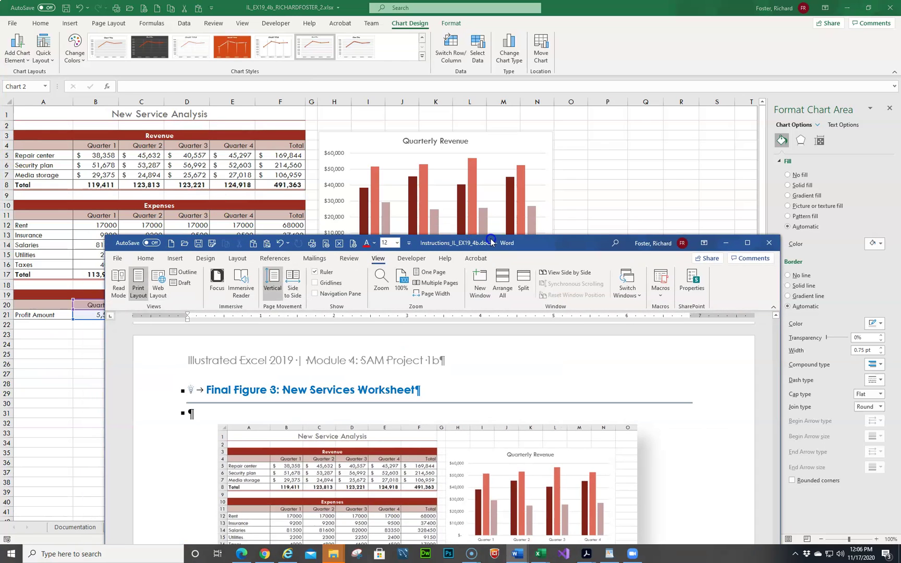
pyautogui.moveTo(462, 240); pyautogui.dragTo(412, 209)
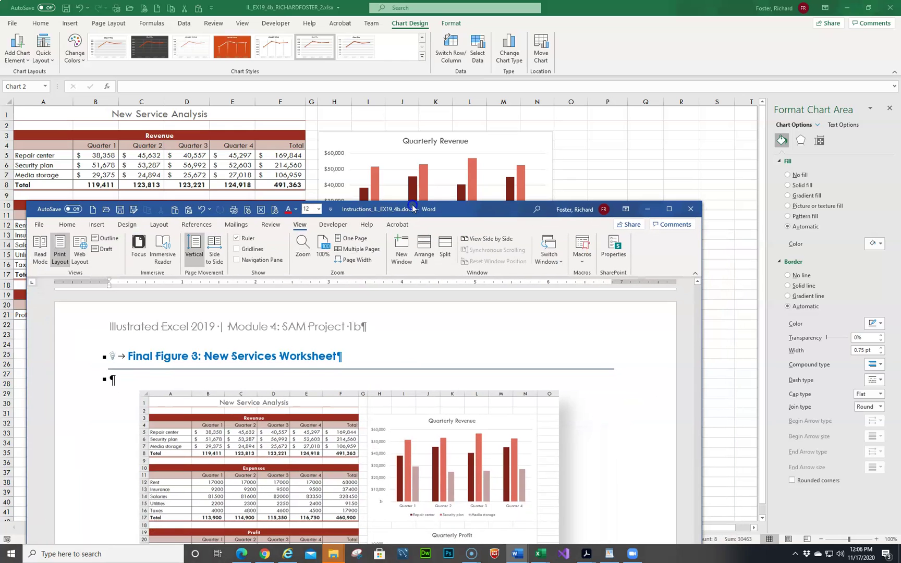
pyautogui.hotkey('alt', 'Tab')
pyautogui.hotkey('alt', 'Tab')
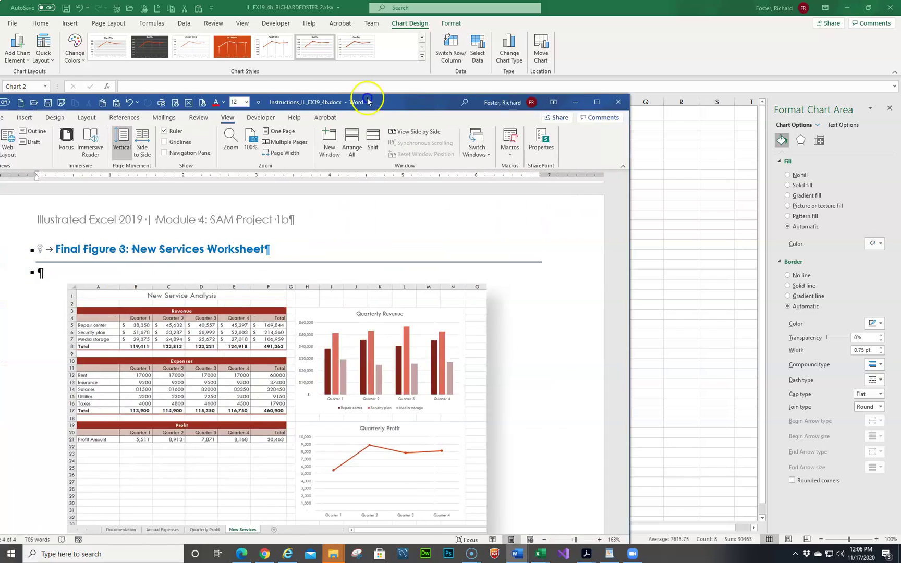
pyautogui.scroll(8, 412, 300)
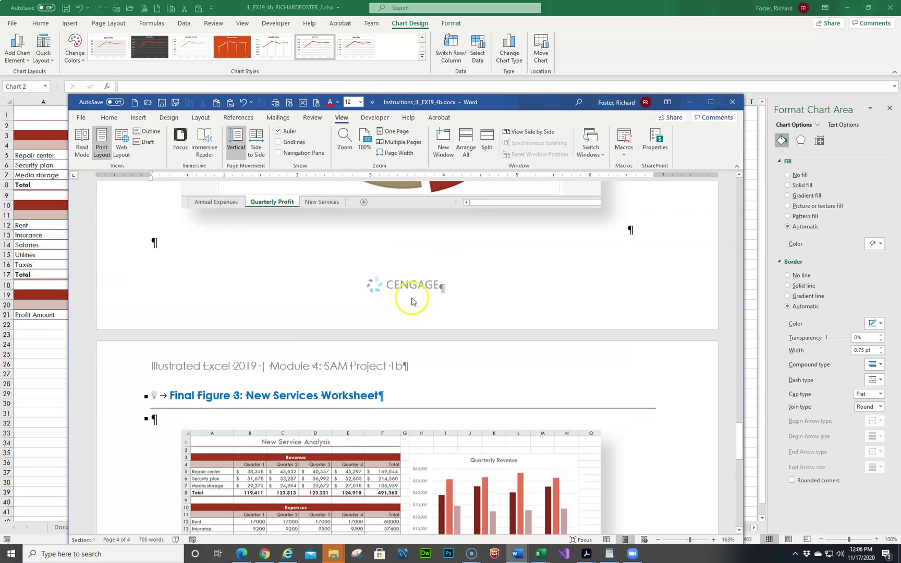
pyautogui.scroll(6, 298, 418)
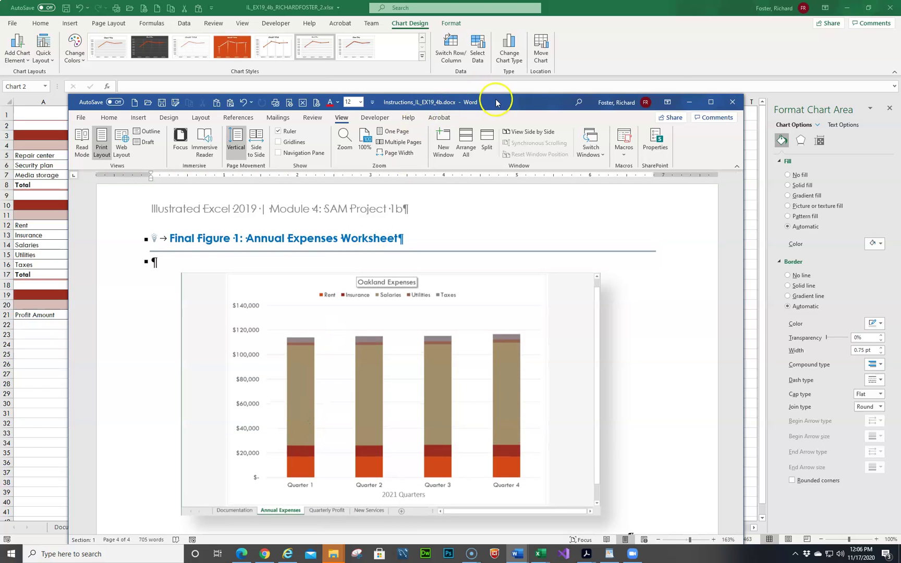
pyautogui.hotkey('alt', 'Tab')
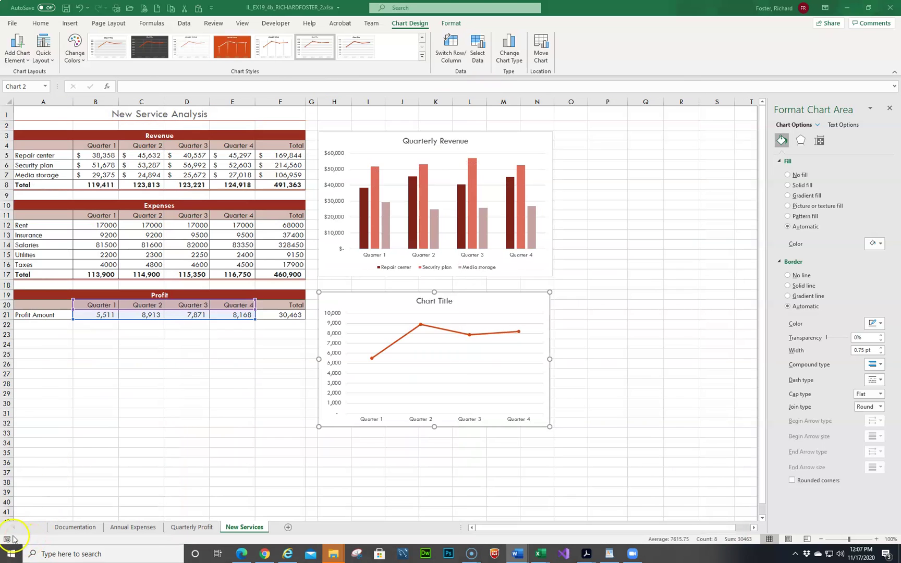